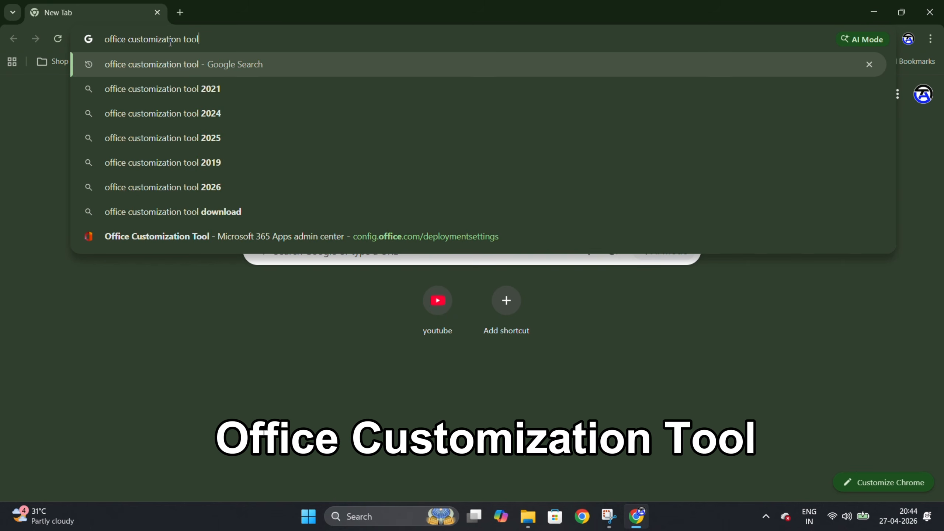
Search the web for office customization tool and open the Microsoft 365 Apps admin center result for it
key("Return")
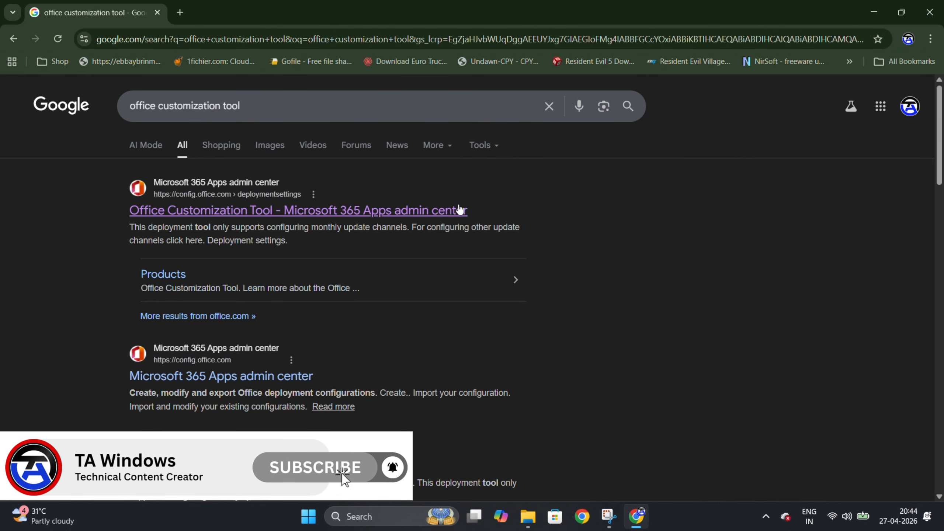
left_click(173, 217)
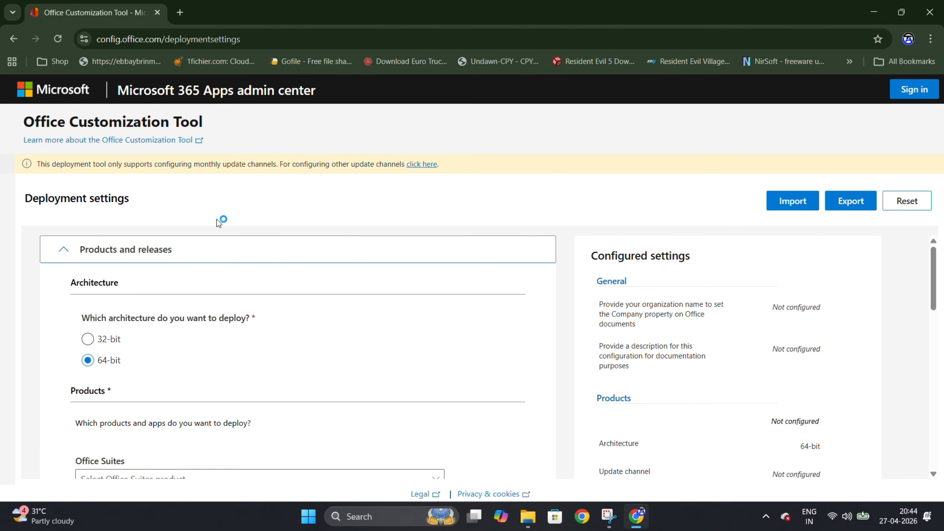
Choose Office LTSC Professional Plus 2024 - Volume License as the Office suite, keeping the 64-bit architecture
scroll(210, 264, "down", 2)
scroll(194, 268, "up", 1)
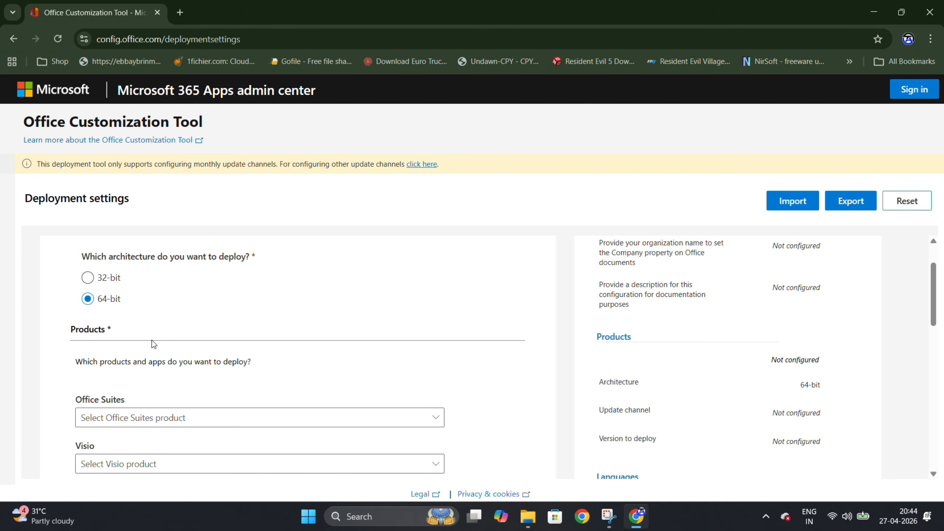
scroll(153, 344, "down", 2)
left_click(130, 359)
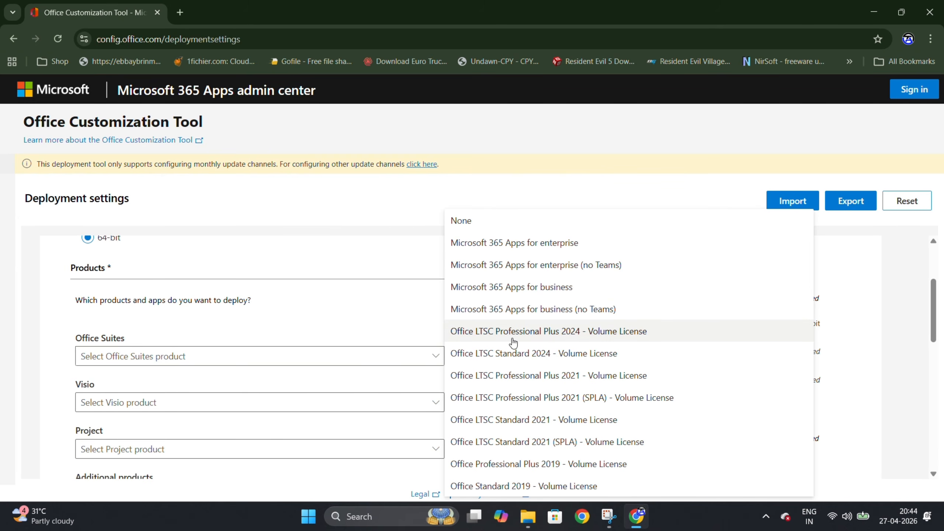
left_click(574, 339)
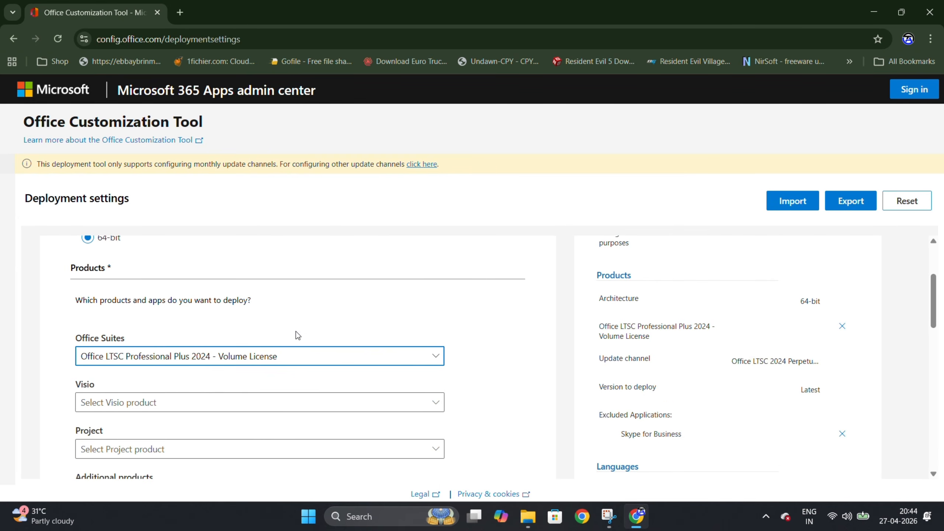
scroll(282, 312, "down", 2)
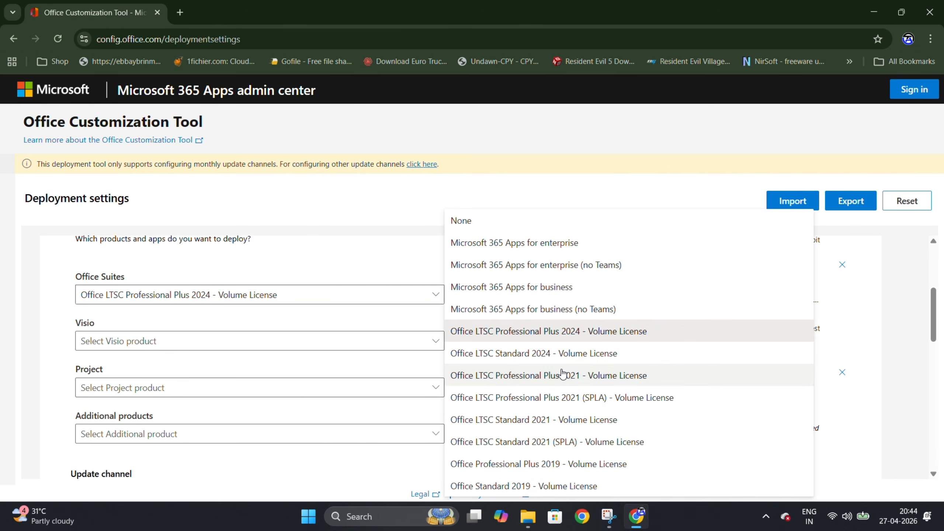
left_click(538, 336)
Add Visio LTSC Professional 2024 and Project Professional 2024 volume licenses, leaving additional products unselected
left_click(151, 344)
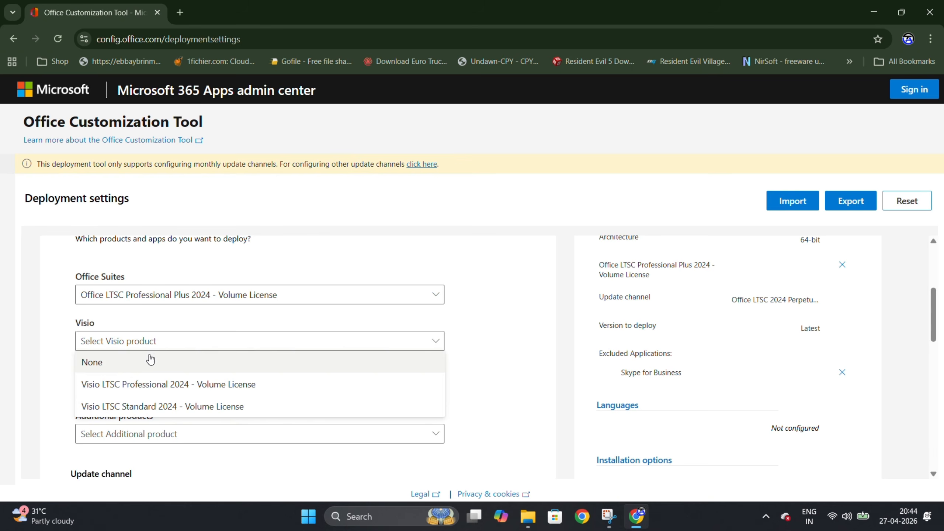
left_click(195, 396)
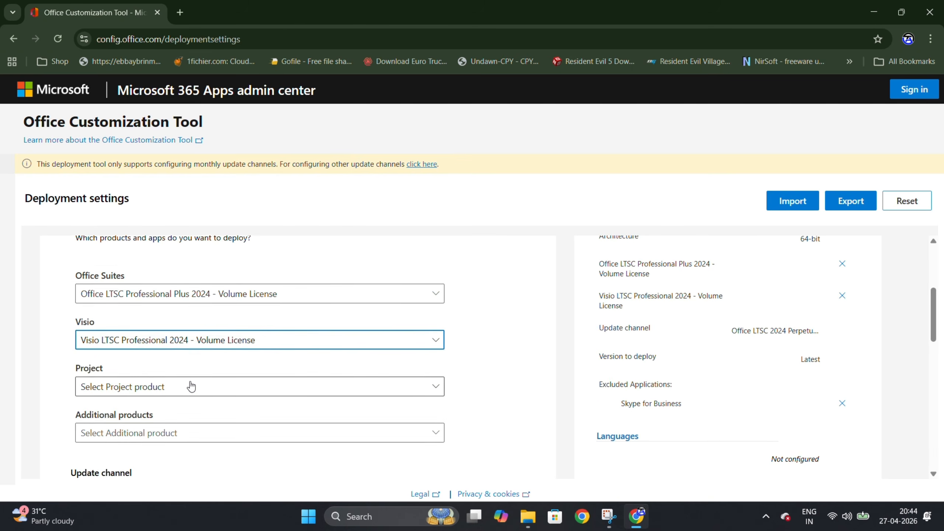
scroll(190, 386, "down", 2)
left_click(163, 335)
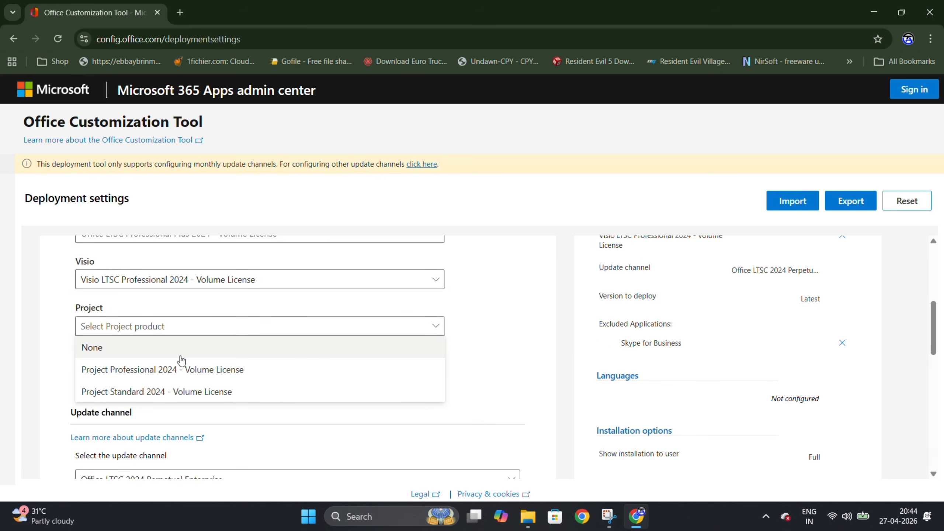
left_click(176, 375)
left_click(162, 373)
left_click(164, 373)
Keep the update channel on Office LTSC 2024 Perpetual Enterprise and select Latest as the version
scroll(175, 383, "down", 5)
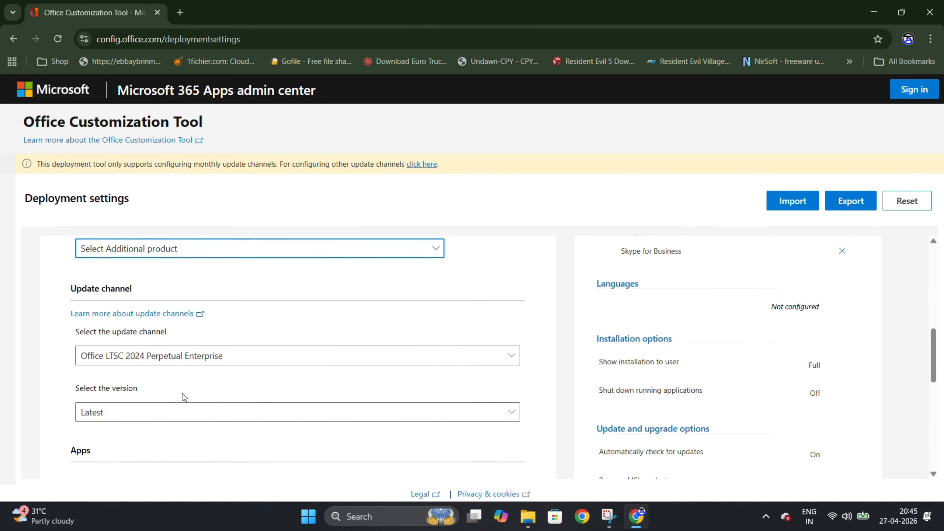
left_click(188, 298)
left_click(190, 300)
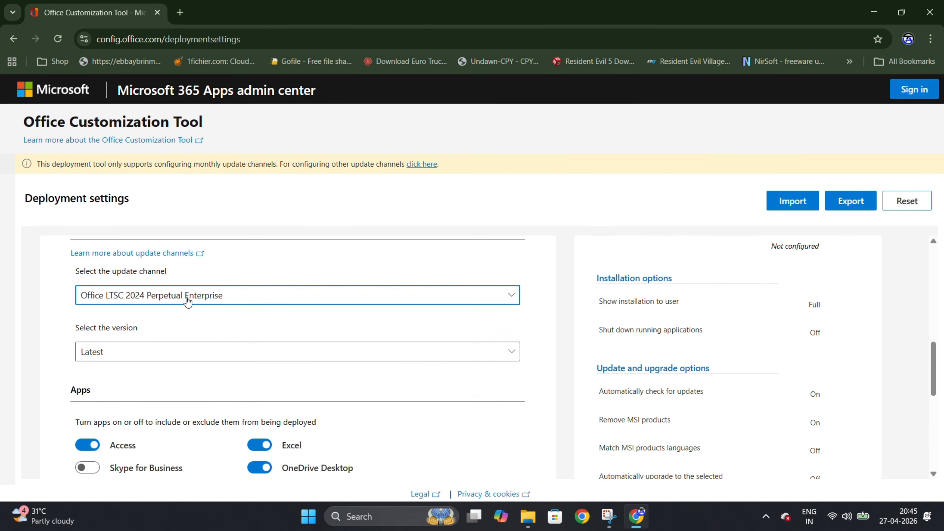
scroll(165, 366, "up", 2)
left_click(148, 420)
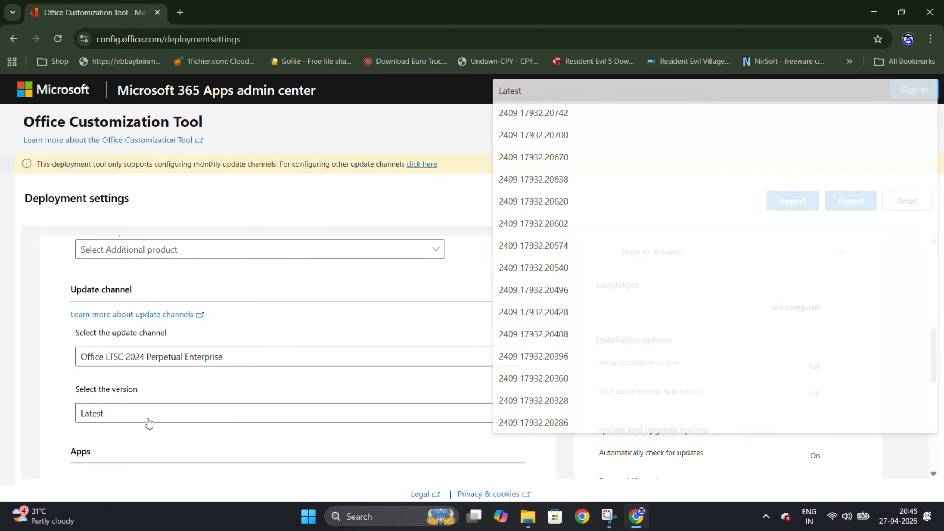
left_click(561, 97)
Exclude OneDrive Desktop from the apps being deployed and continue to the language settings
scroll(204, 378, "down", 6)
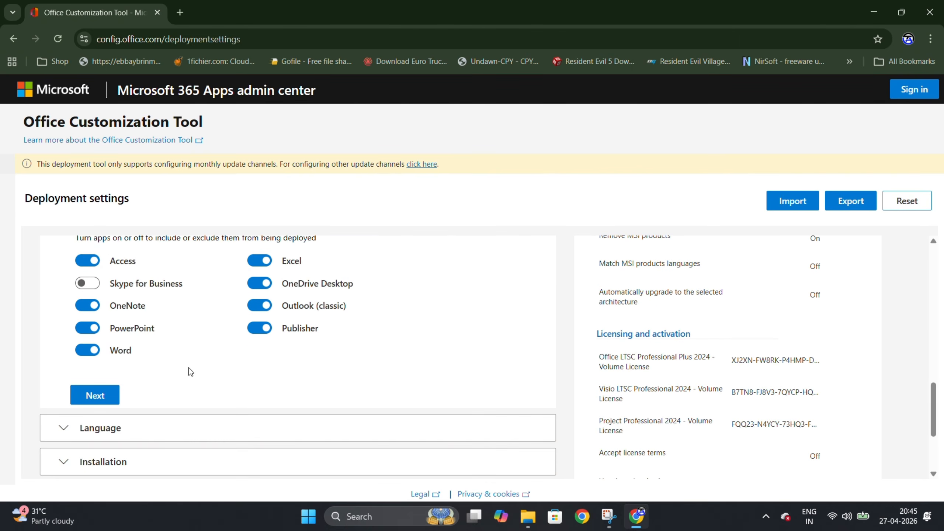
left_click(260, 283)
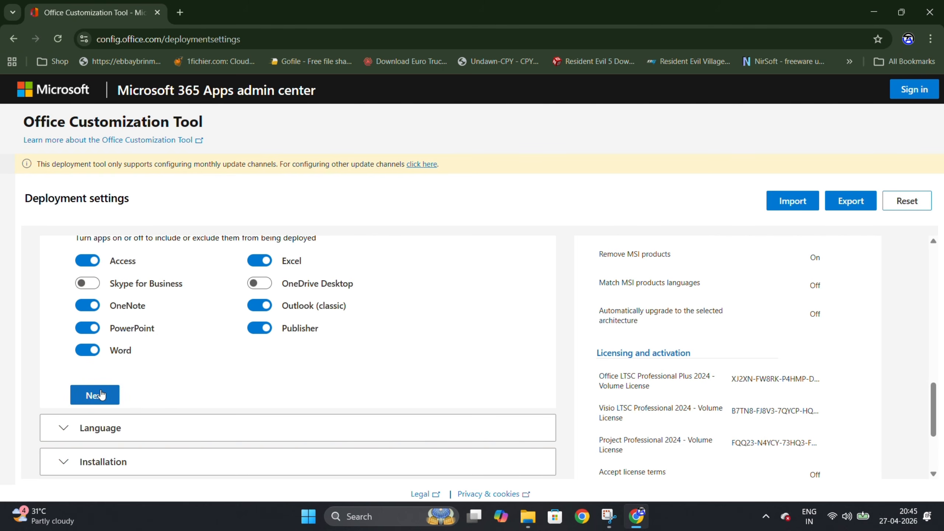
left_click(100, 394)
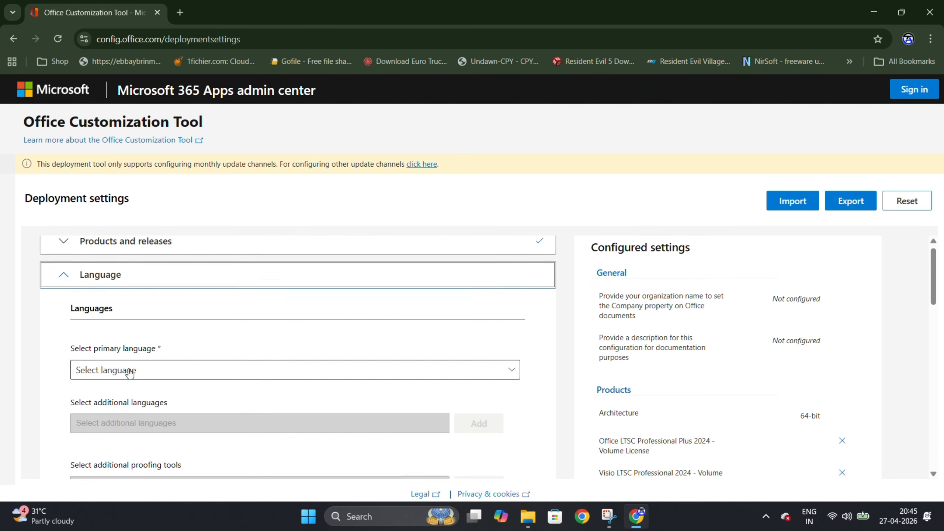
Set the primary language to English (United States) and continue to the installation settings
left_click(145, 320)
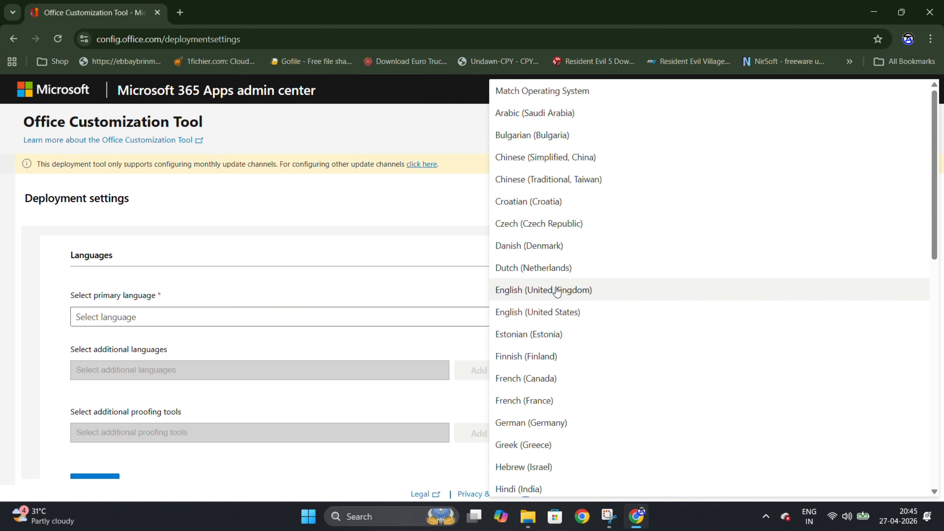
left_click(546, 294)
left_click(276, 322)
left_click(597, 322)
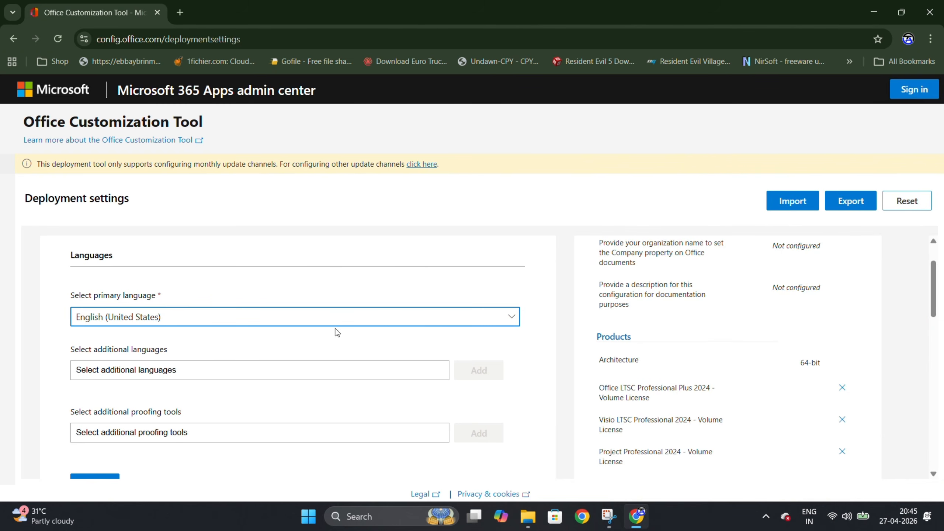
scroll(177, 346, "down", 5)
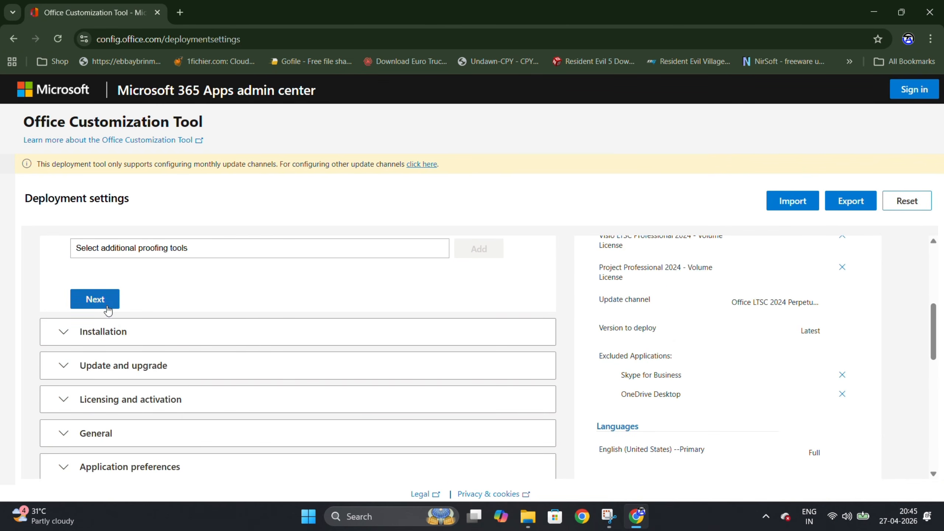
left_click(110, 308)
Accept the default installation settings and the default update and upgrade settings
scroll(134, 338, "down", 5)
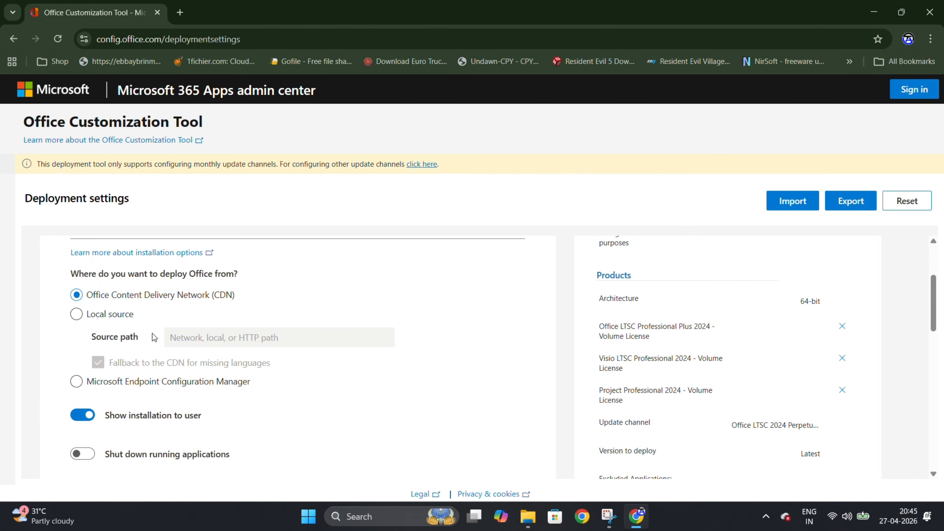
left_click(103, 376)
scroll(150, 357, "down", 5)
scroll(150, 356, "down", 8)
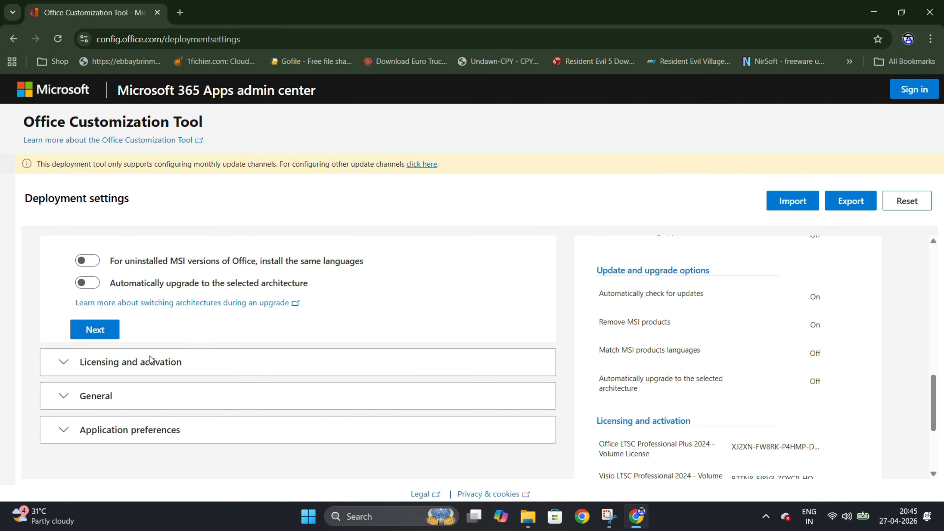
left_click(111, 332)
Accept the default KMS licensing and activation settings and leave the general details blank
scroll(127, 331, "down", 4)
scroll(149, 327, "down", 6)
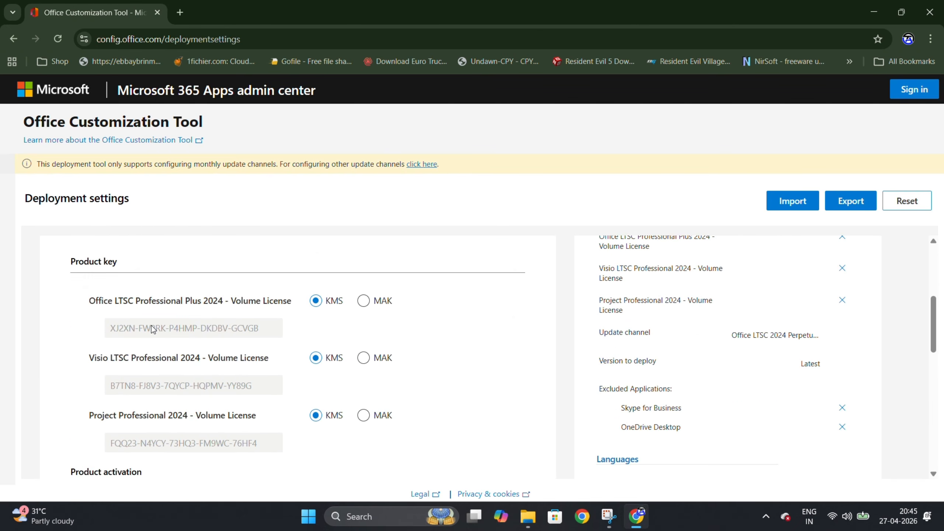
scroll(151, 325, "down", 3)
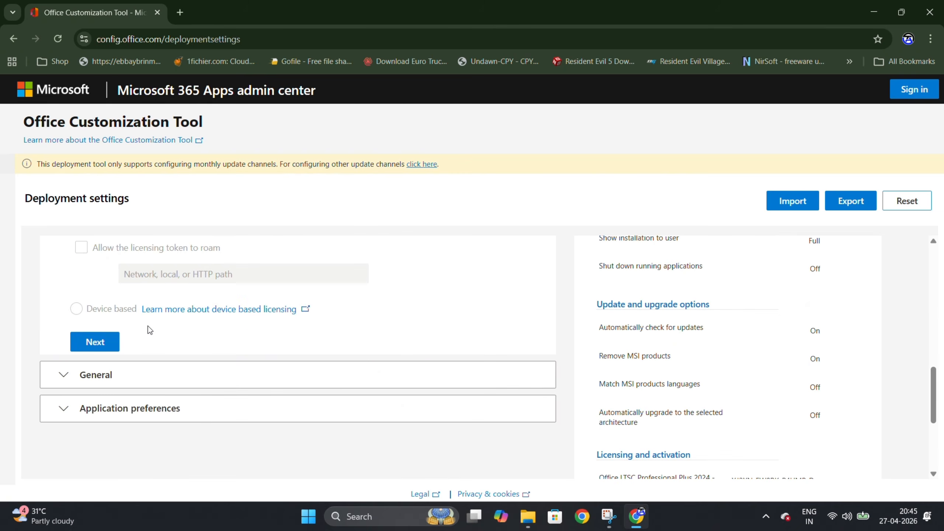
left_click(98, 345)
scroll(134, 339, "down", 5)
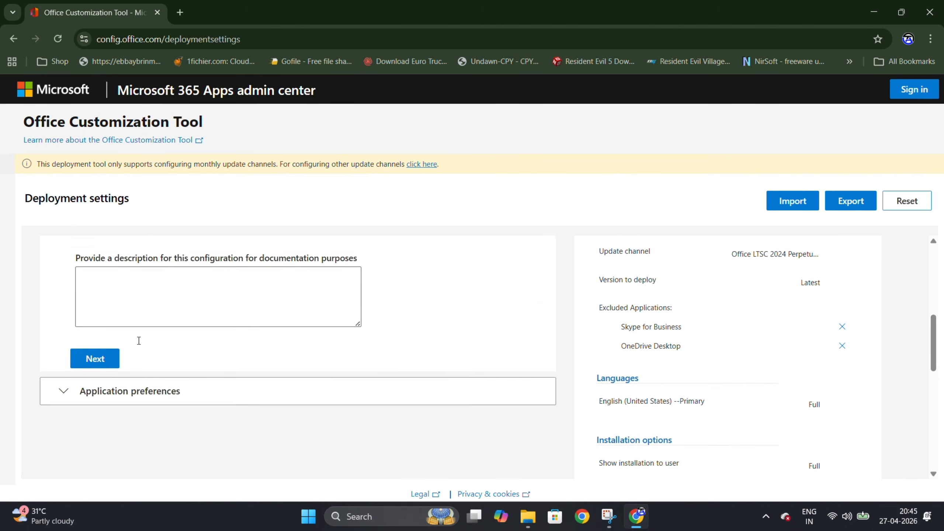
left_click(104, 351)
Review the application preferences to the end of the list and finish the configuration without changing them
scroll(121, 351, "down", 6)
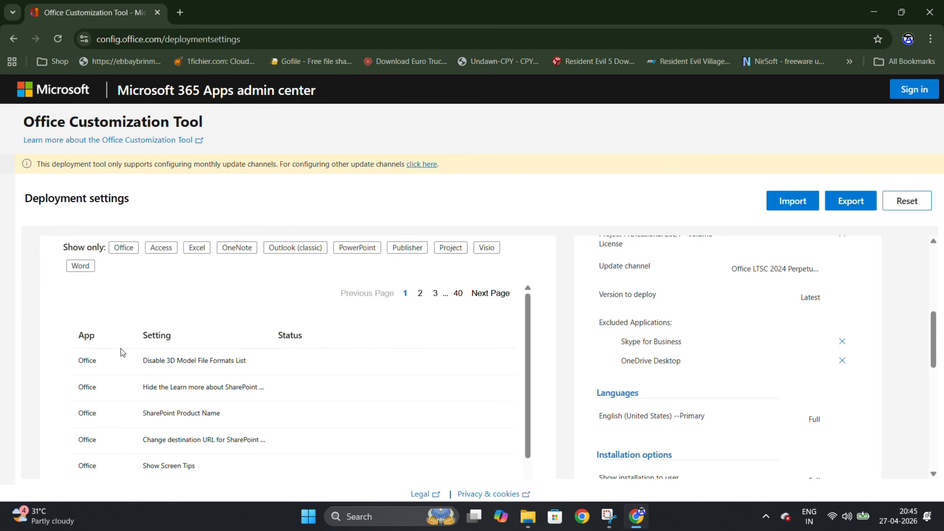
scroll(121, 350, "down", 10)
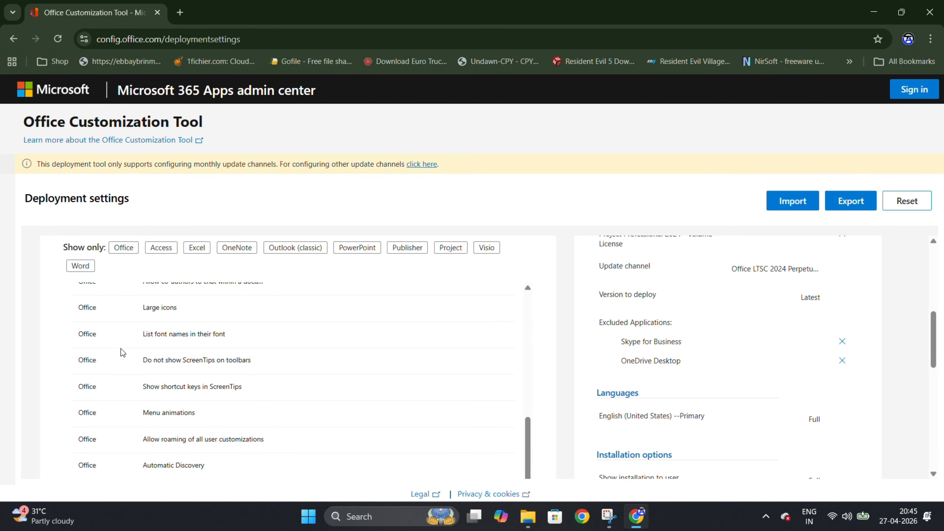
scroll(121, 349, "down", 10)
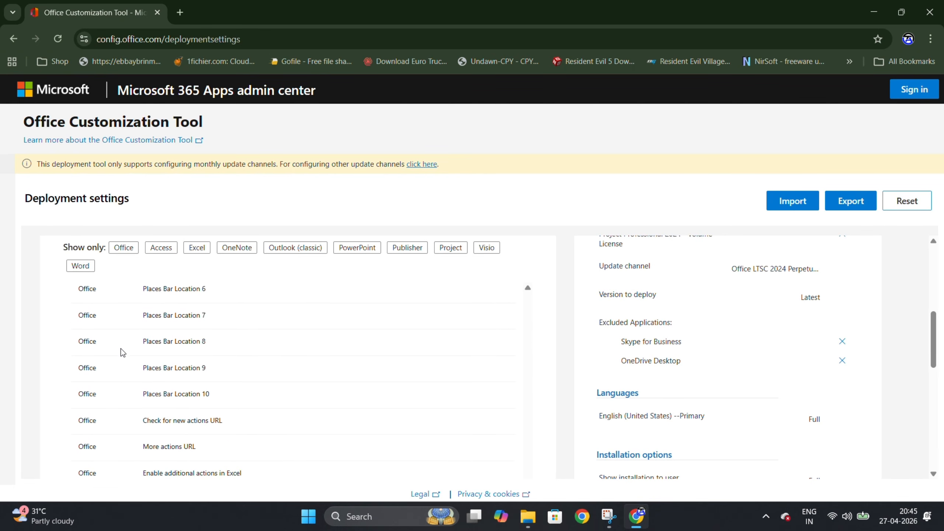
scroll(55, 354, "down", 15)
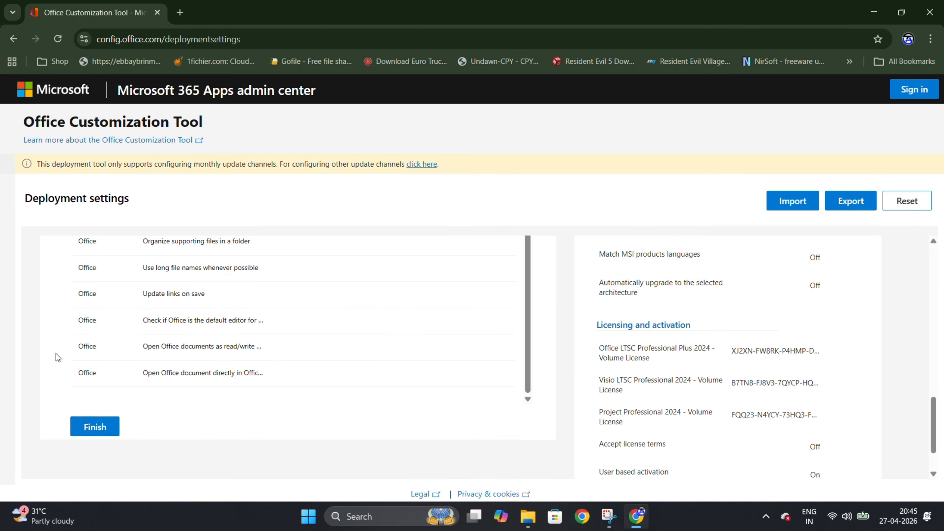
left_click(91, 366)
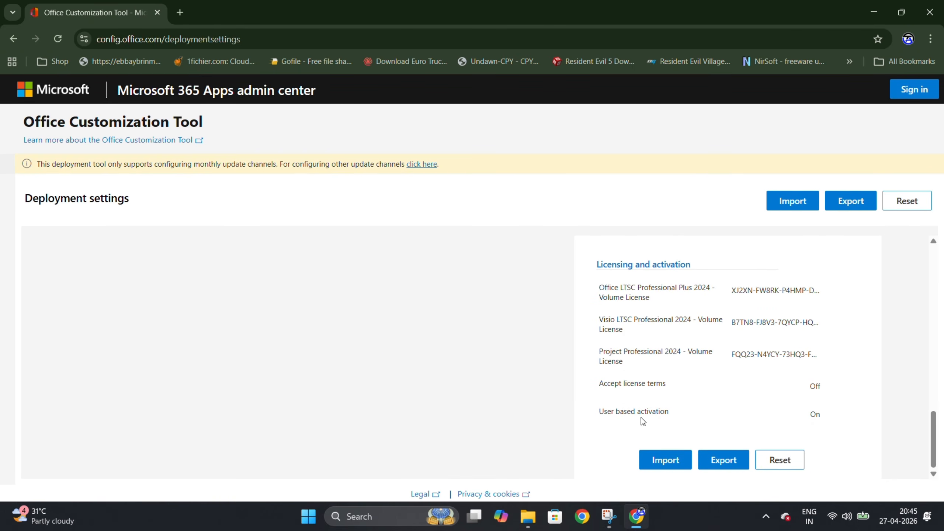
Export the configuration with Office Open XML formats as default, accepting the license terms and keeping the file name Configuration
left_click(714, 462)
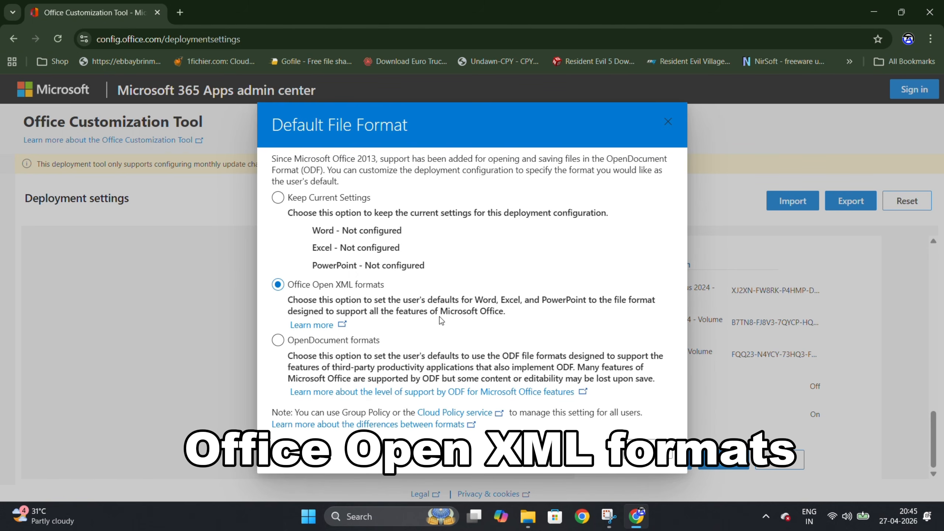
left_click(663, 457)
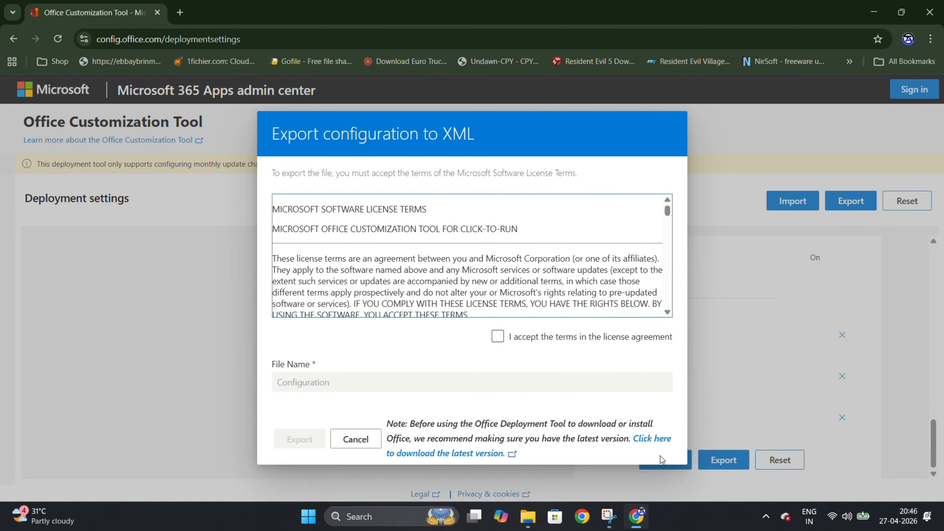
left_click(489, 343)
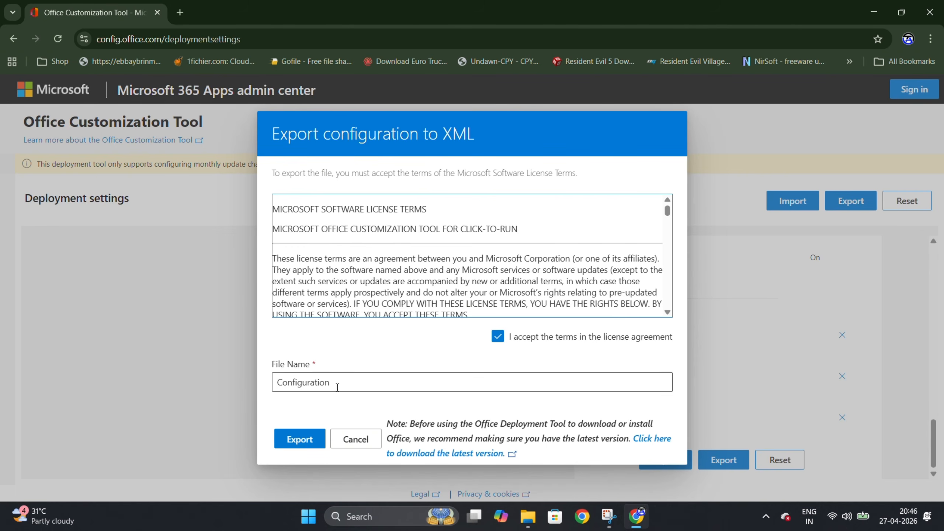
left_click(309, 438)
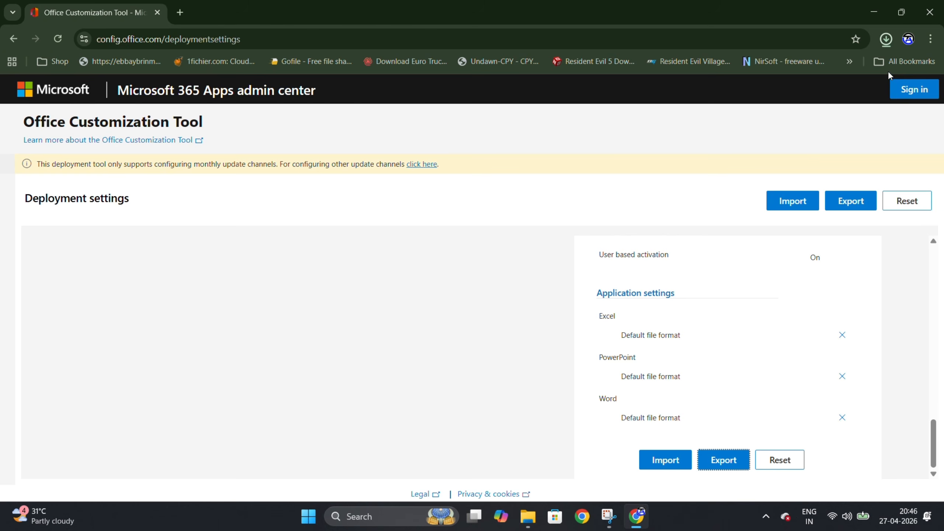
Check the browser's recent downloads for the exported Configuration.xml file
left_click(888, 38)
left_click(887, 39)
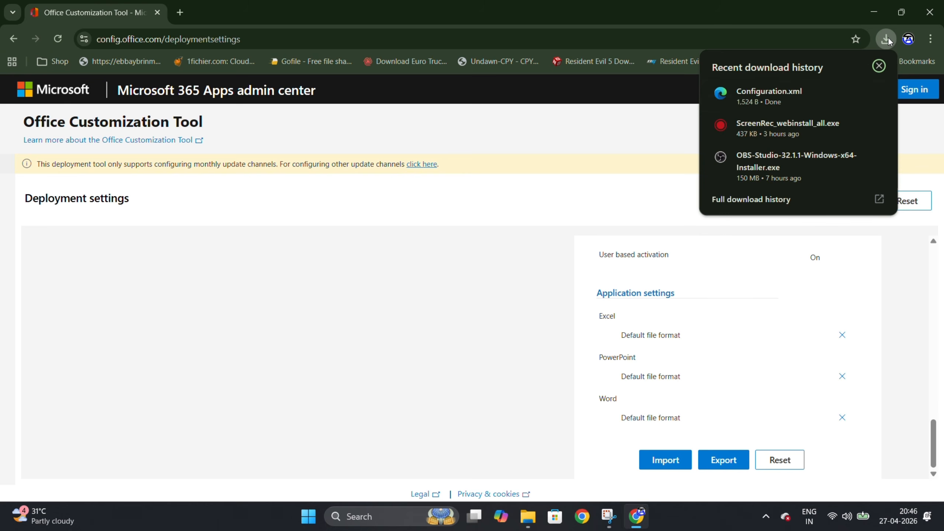
left_click(598, 123)
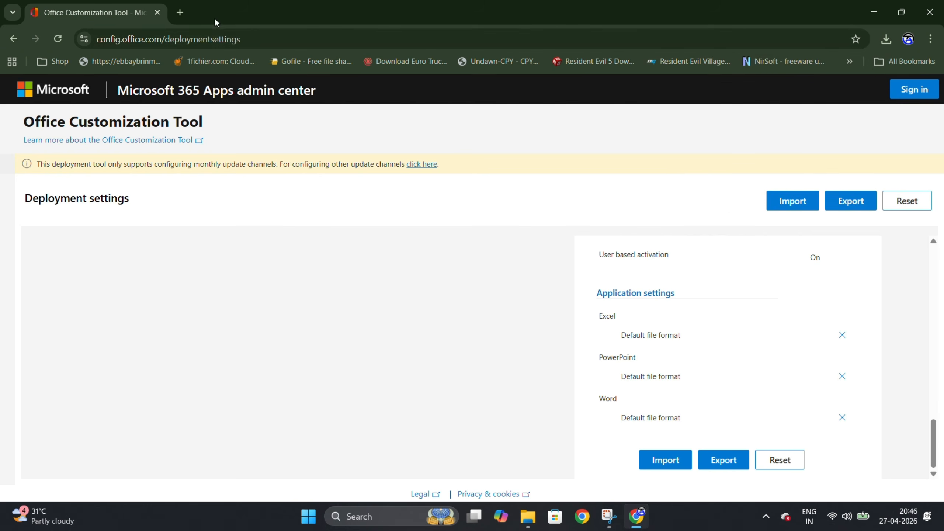
Search Google for "office deployment tool" in a new browser tab
left_click(180, 12)
left_click(347, 246)
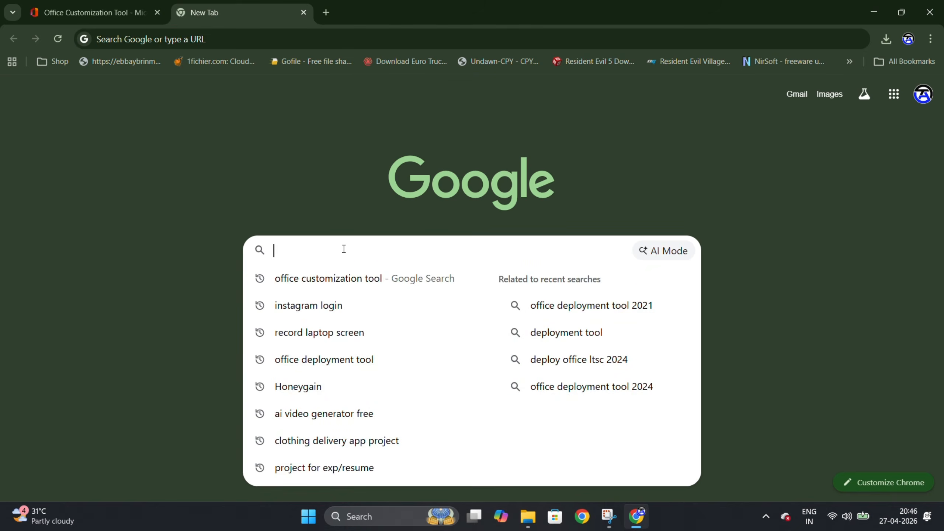
type("o")
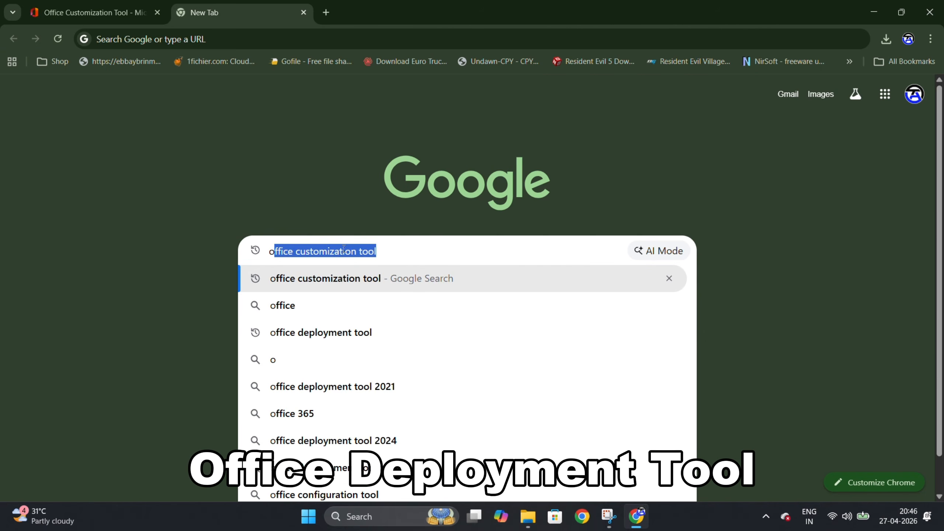
type("ffic")
key("BackSpace")
type("ffice ")
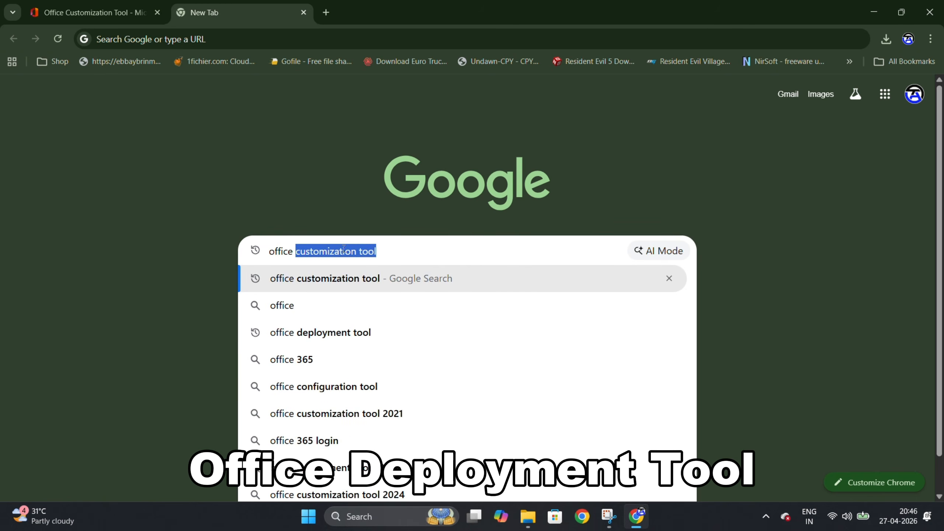
type("deploymenty")
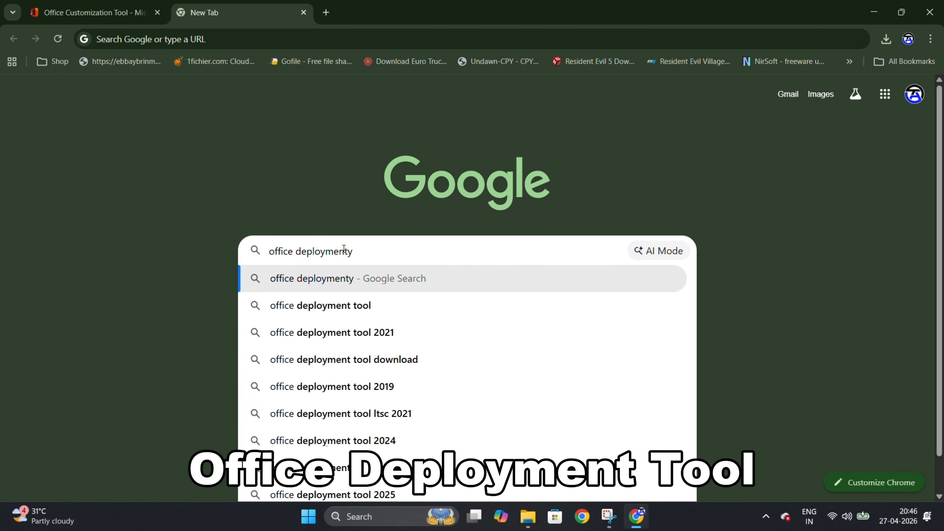
key("BackSpace")
type("tool")
key("Return")
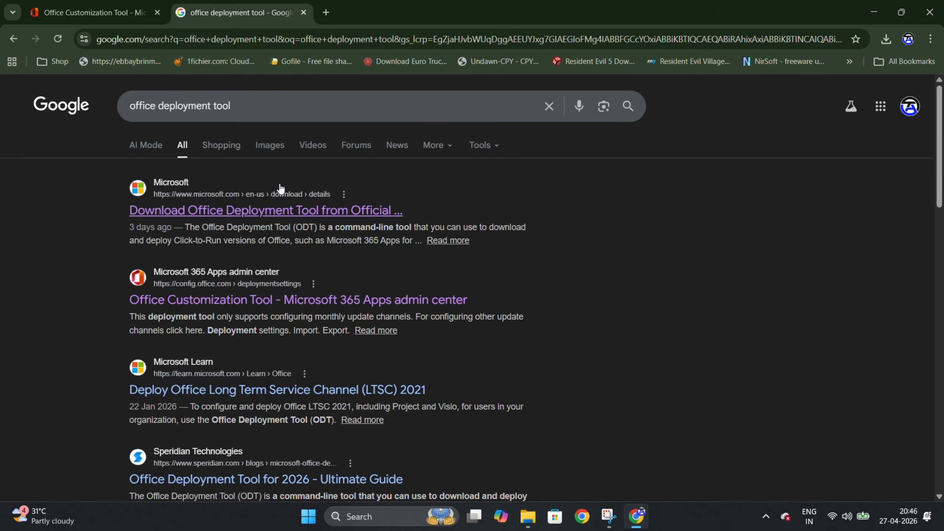
Open Microsoft's official Office Deployment Tool page from the search results and download the English version
left_click(167, 215)
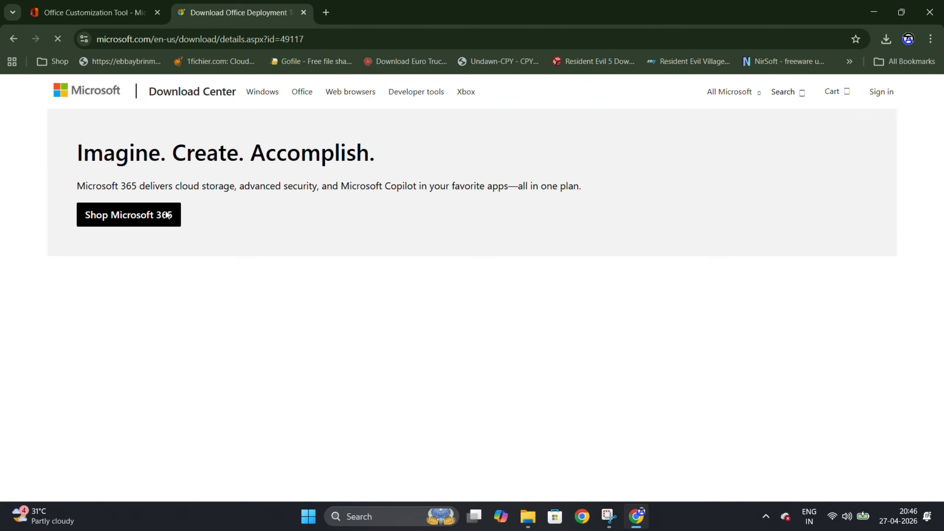
scroll(375, 282, "down", 3)
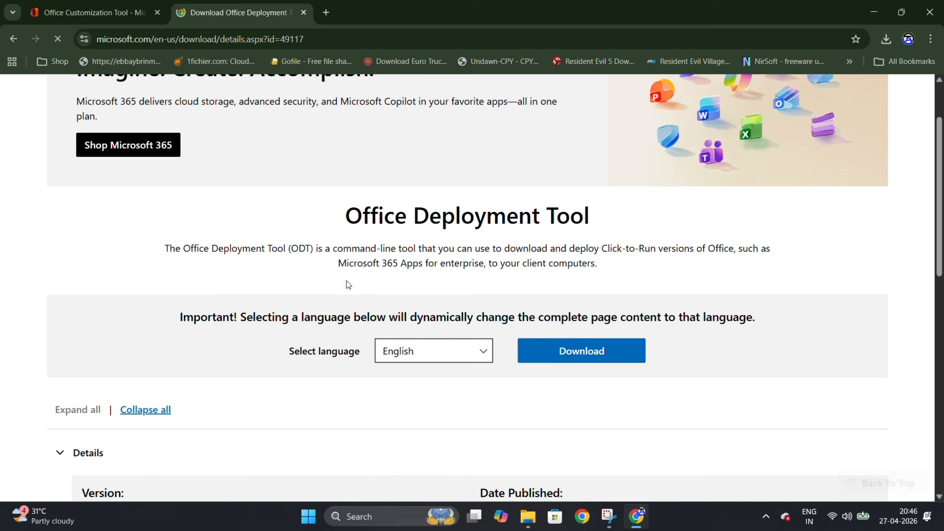
left_click_drag(209, 281, 787, 291)
left_click(784, 286)
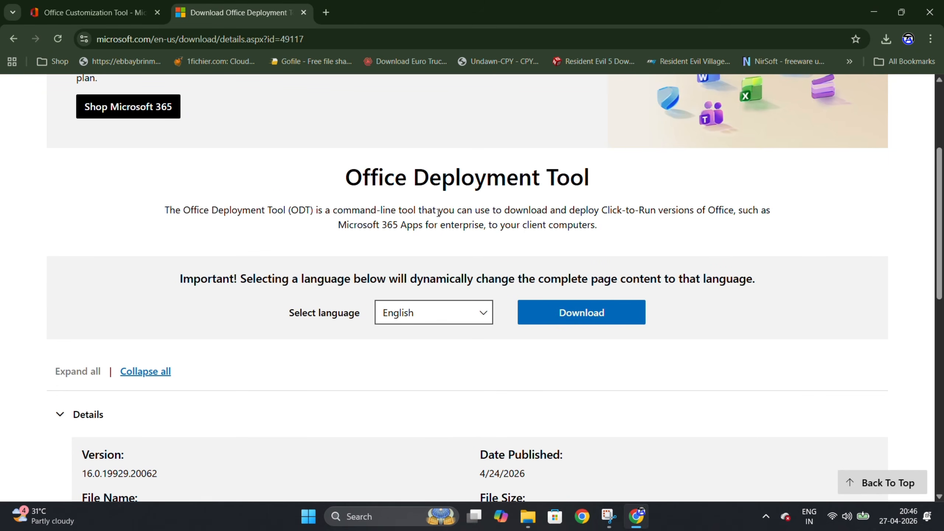
left_click_drag(172, 212, 605, 228)
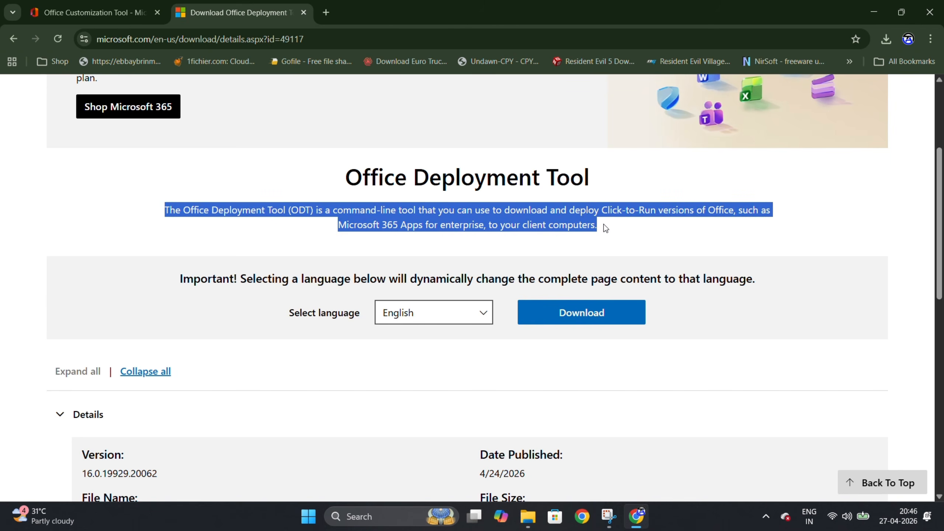
left_click(609, 230)
scroll(624, 268, "down", 1)
scroll(625, 280, "down", 1)
left_click(605, 252)
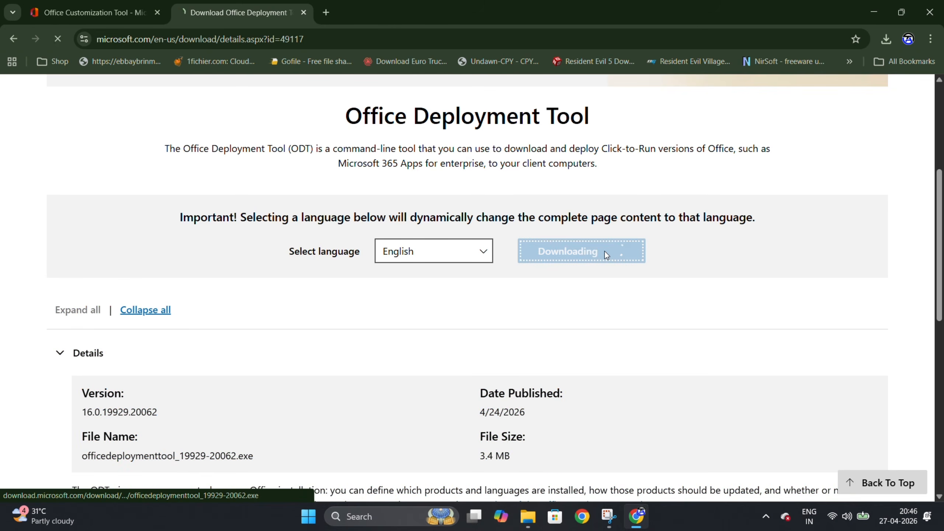
Show the downloaded deployment tool in its File Explorer folder and create a new folder named office there
mouse_move(798, 80)
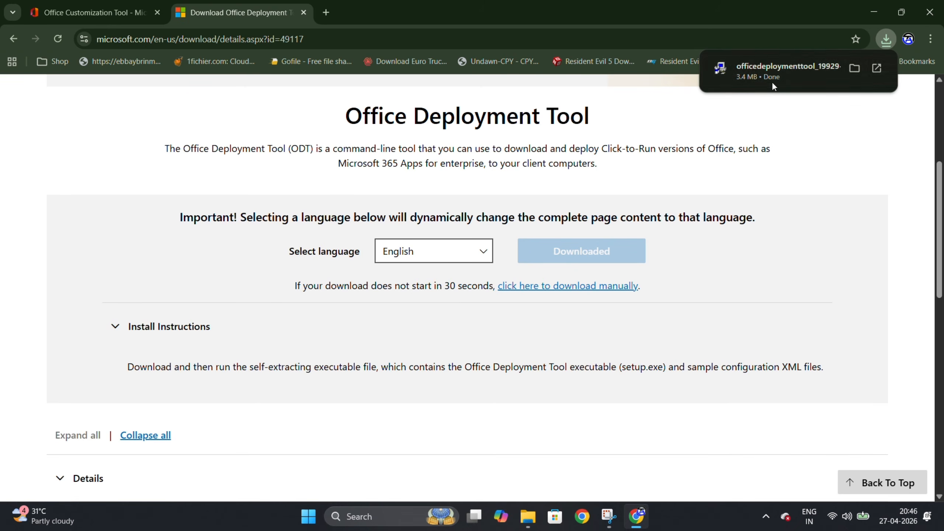
left_click(855, 68)
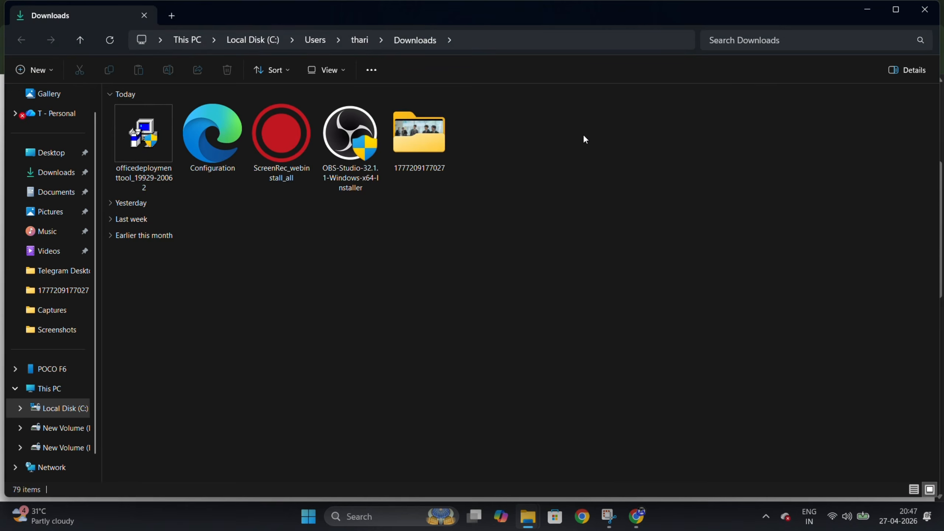
right_click(580, 138)
mouse_move(612, 212)
left_click(755, 215)
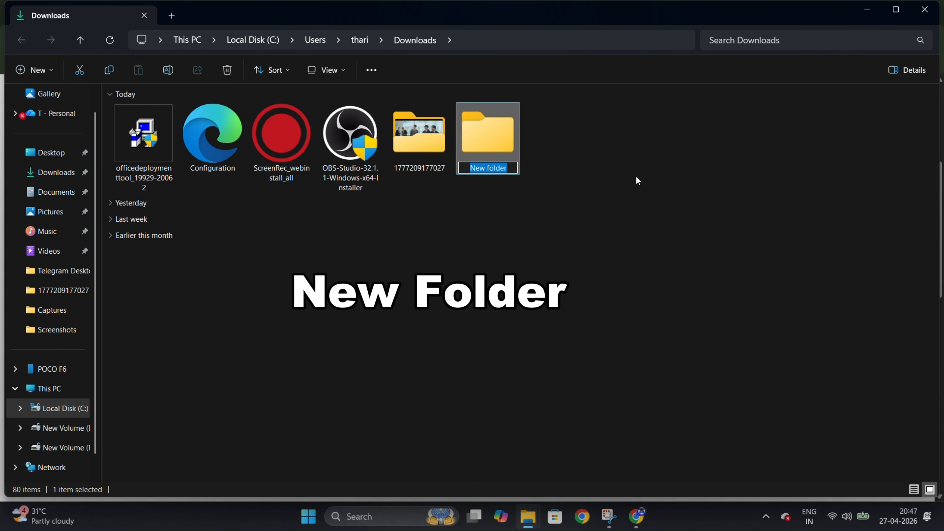
type("office")
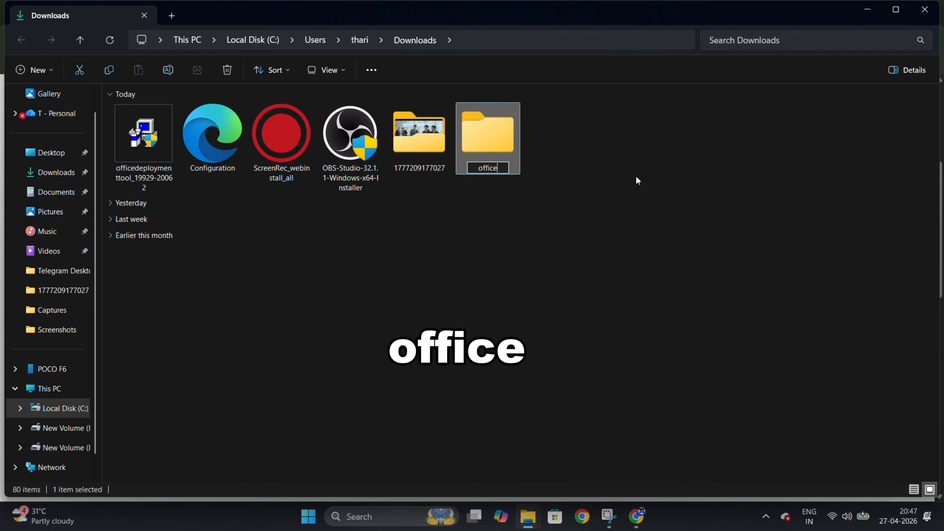
key("Return")
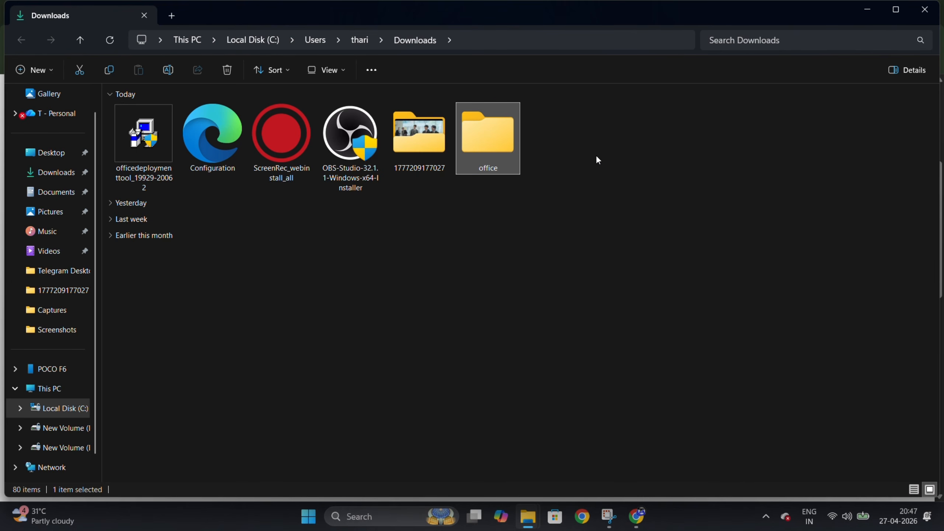
left_click(136, 143)
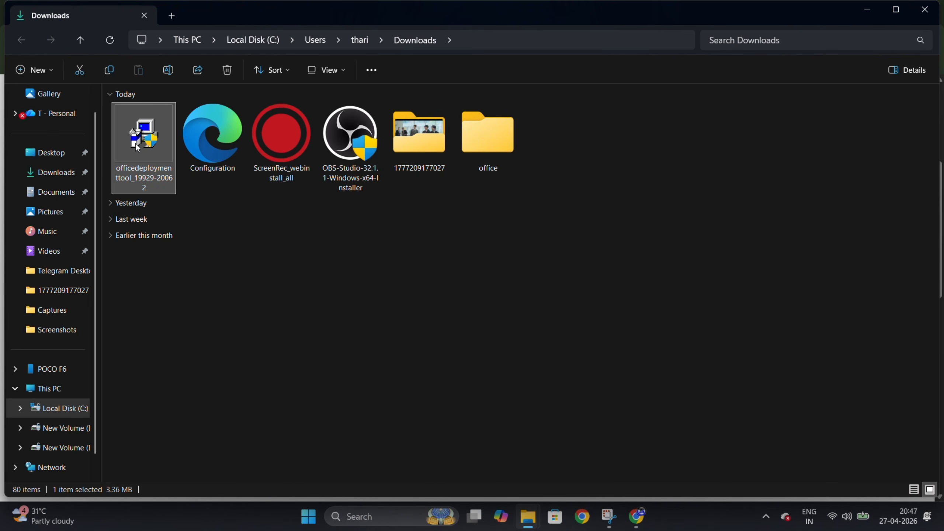
left_click(198, 142, "ctrl")
left_click_drag(201, 141, 487, 153)
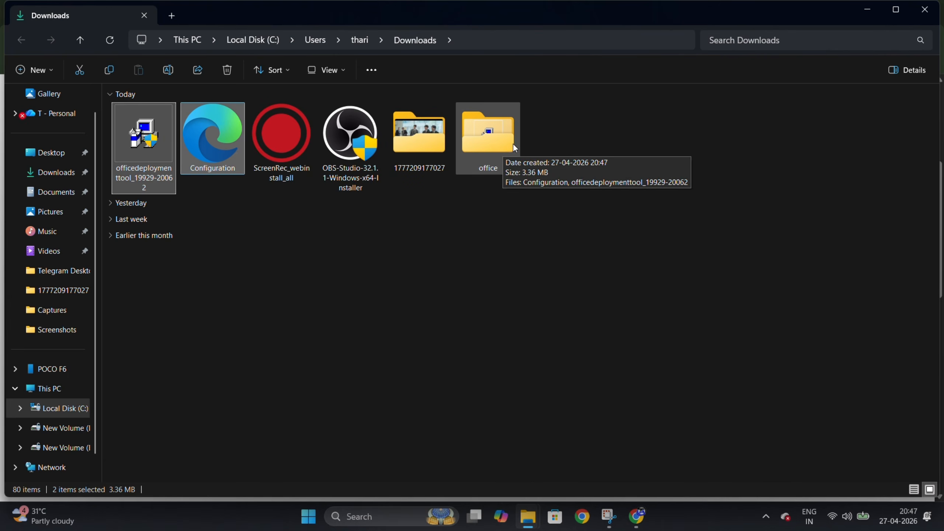
left_click(567, 121)
double_click(490, 137)
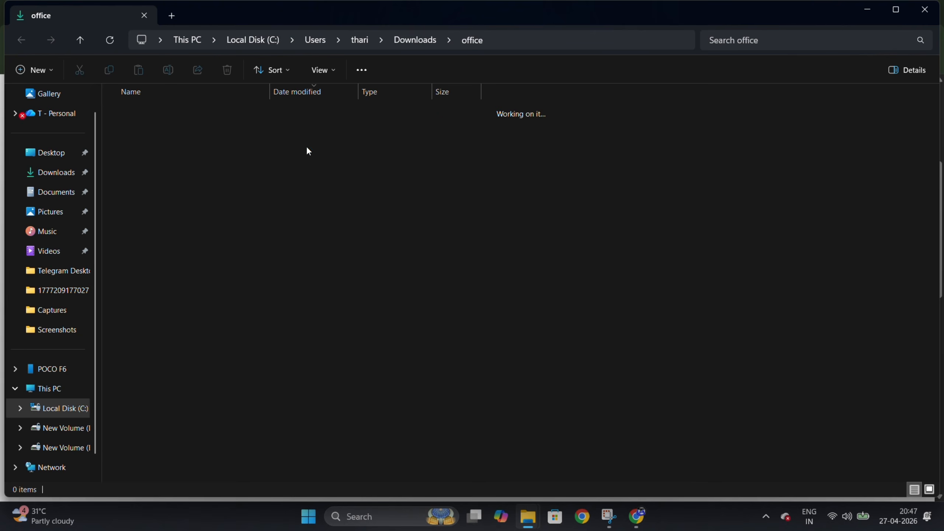
Move the office folder from Downloads to Local Disk (C:) and open it there
key("alt+Left")
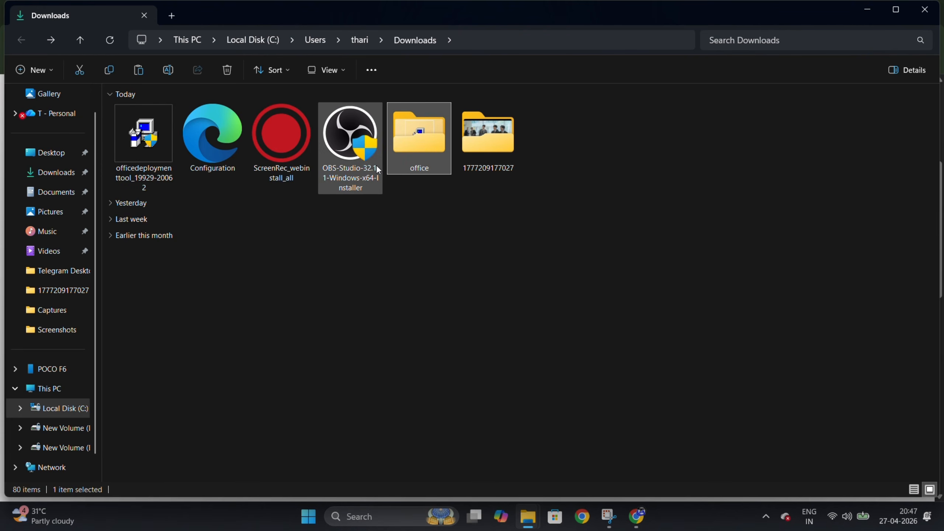
key("ctrl+x")
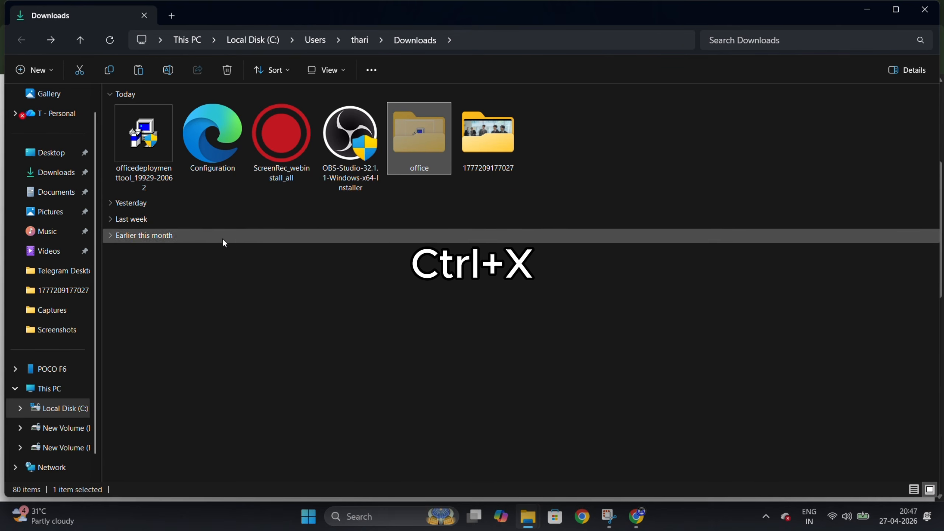
right_click(427, 135)
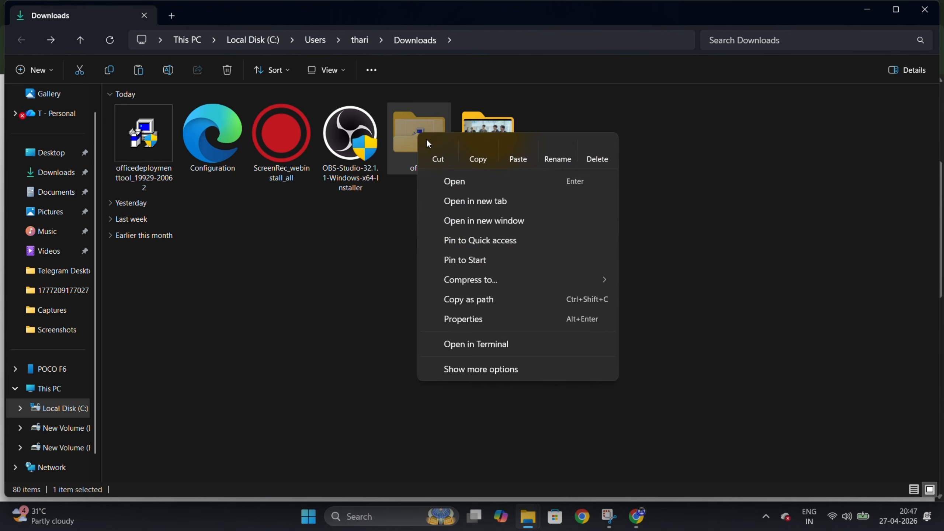
left_click(433, 152)
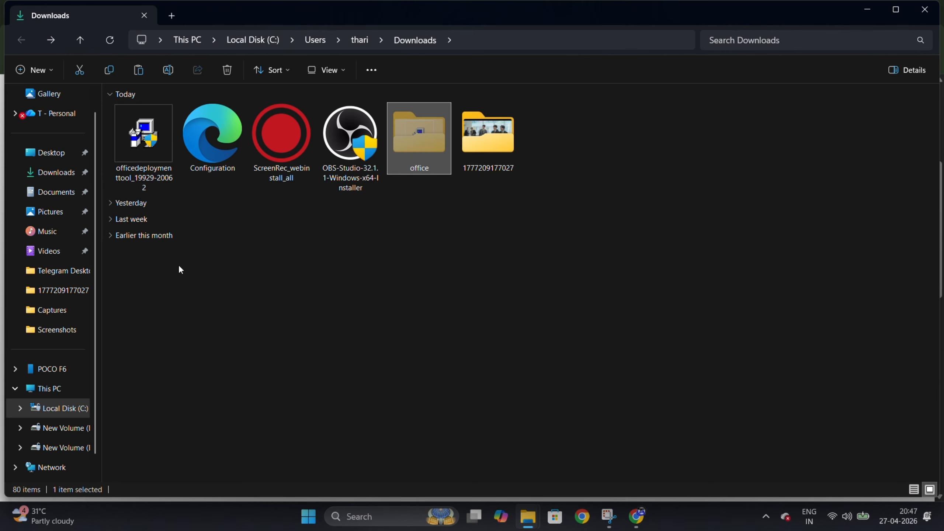
left_click(60, 409)
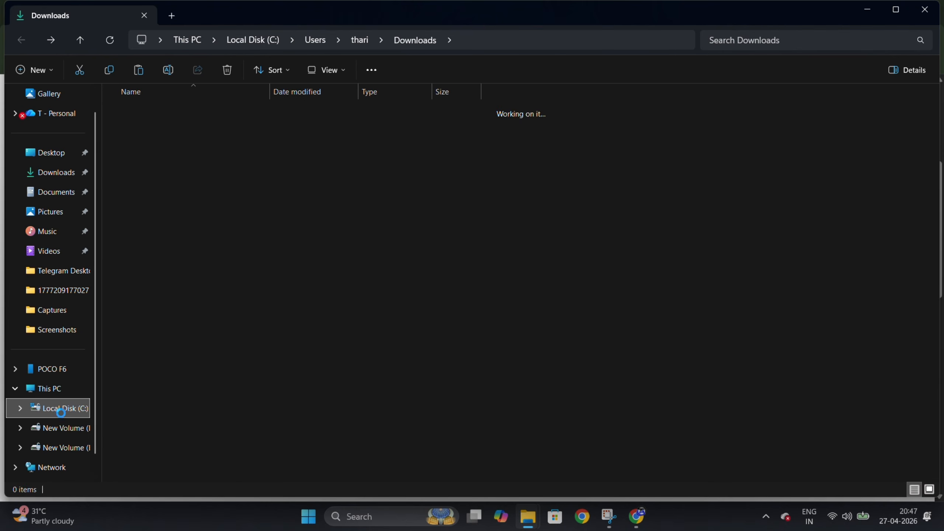
right_click(185, 327)
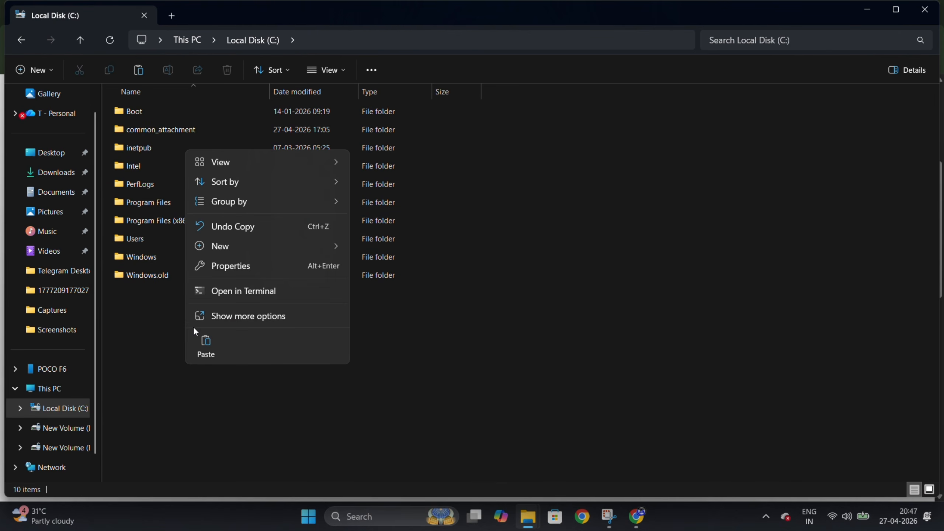
left_click(201, 351)
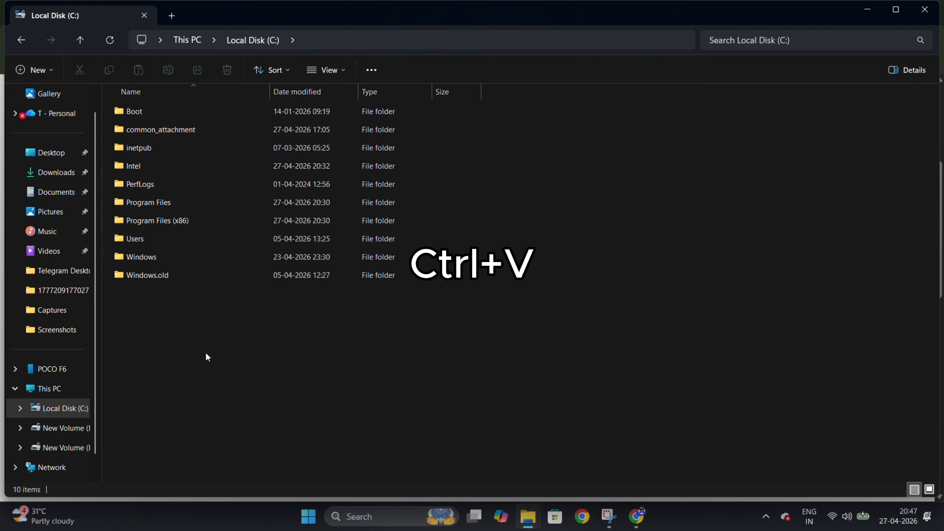
double_click(170, 295)
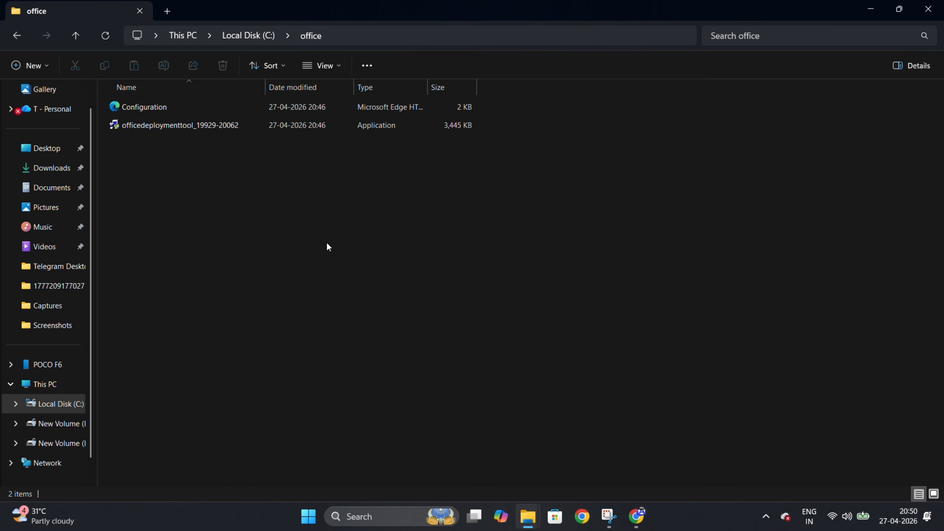
left_click(184, 129)
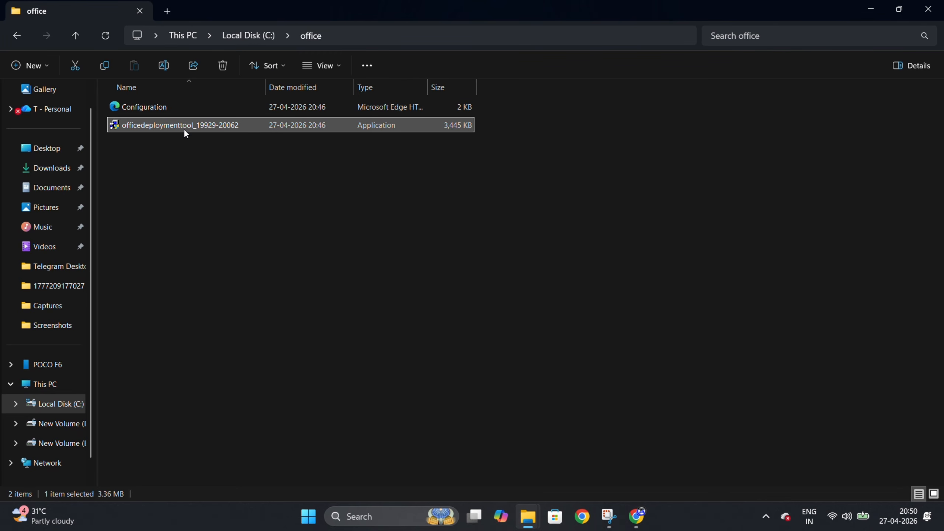
right_click(185, 131)
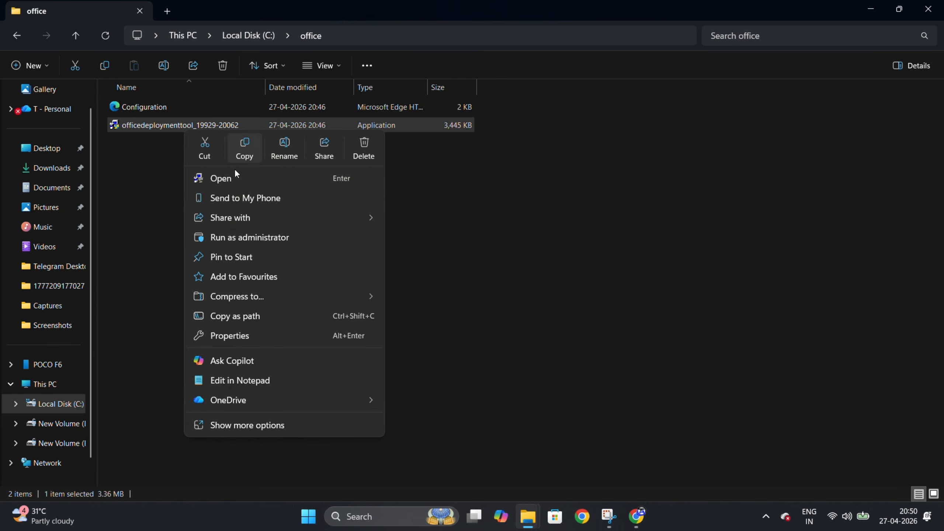
left_click(245, 238)
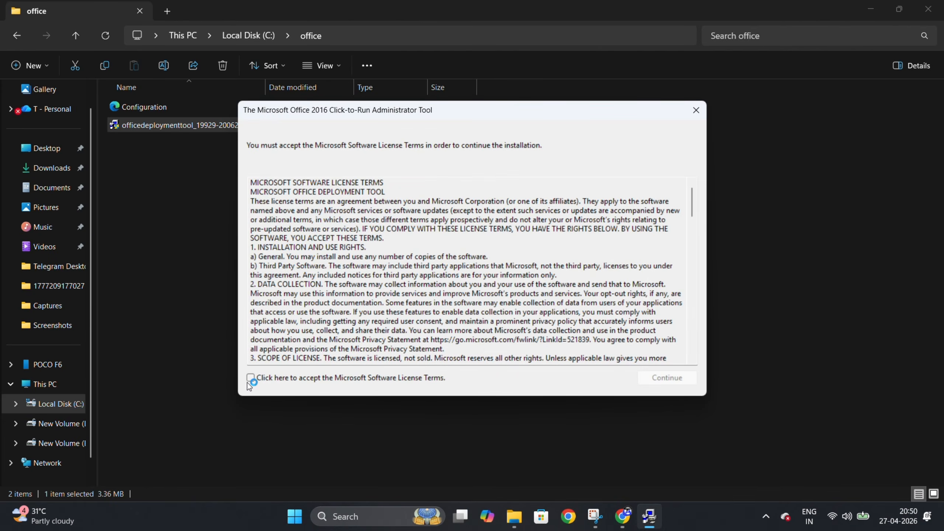
left_click(660, 378)
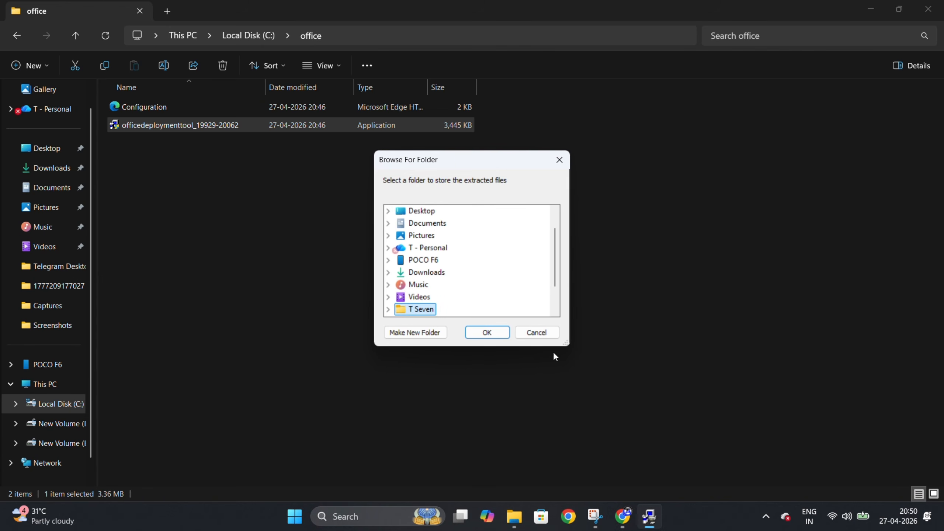
Extract the deployment tool files into the office folder on Local Disk (C:) and close the completion message
scroll(425, 281, "down", 1)
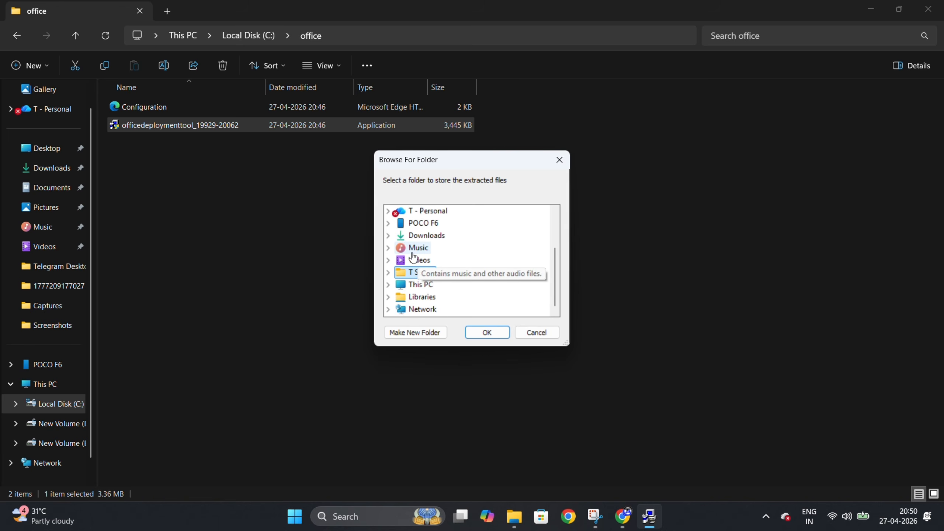
left_click(408, 272)
left_click(388, 285)
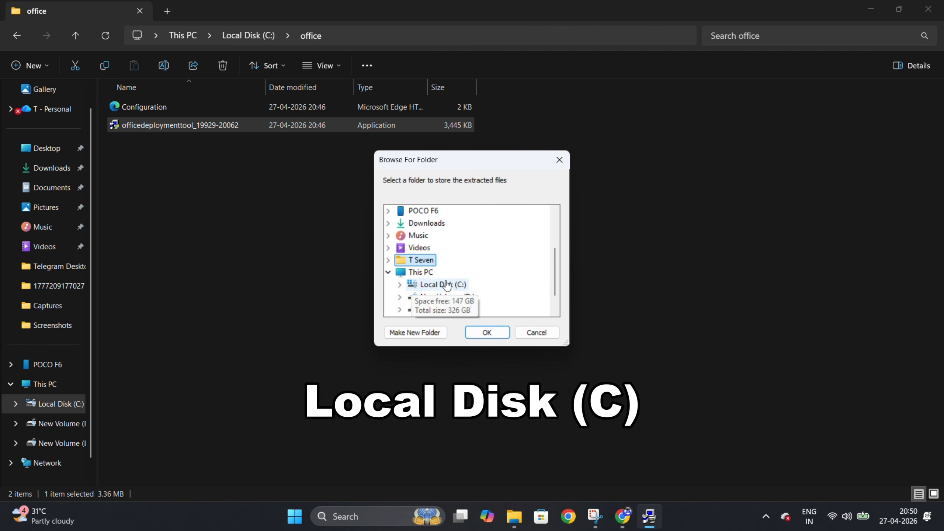
double_click(408, 285)
left_click(442, 273)
scroll(443, 273, "down", 1)
scroll(443, 274, "down", 1)
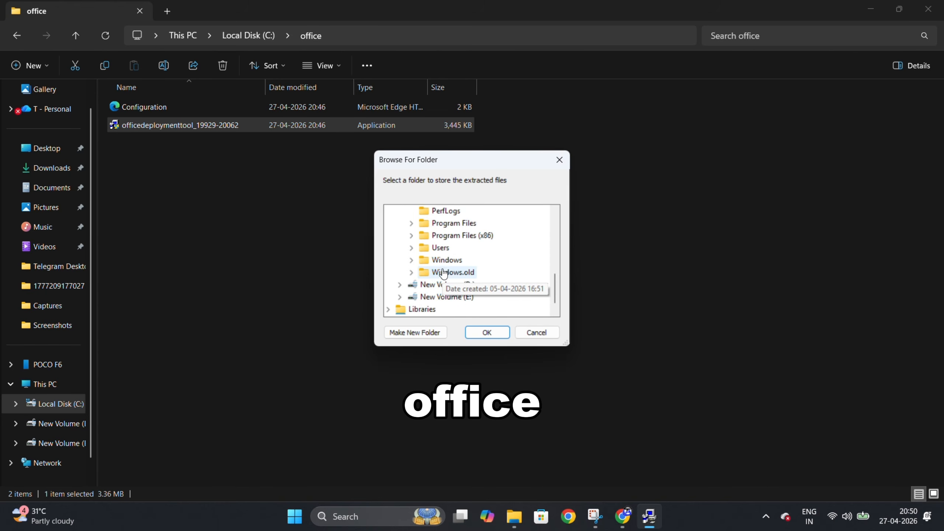
scroll(443, 274, "up", 1)
left_click(442, 236)
left_click(494, 330)
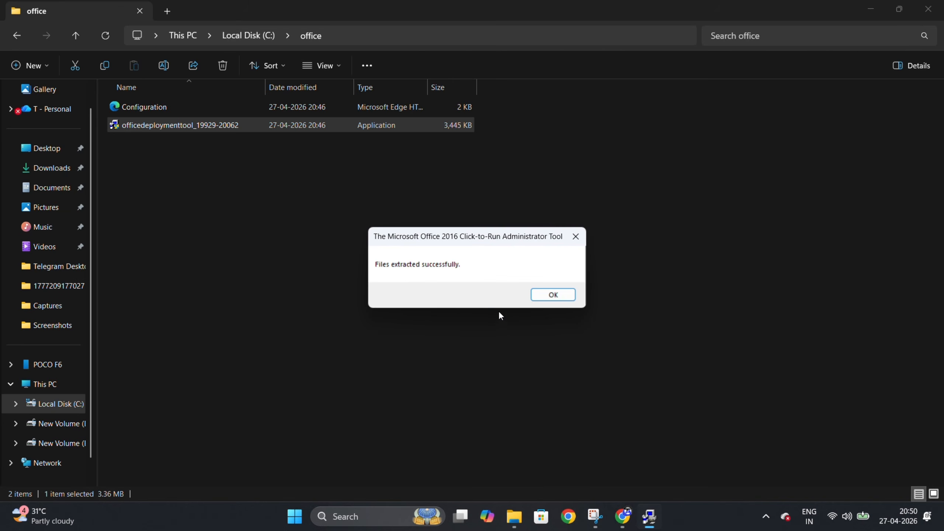
left_click(541, 294)
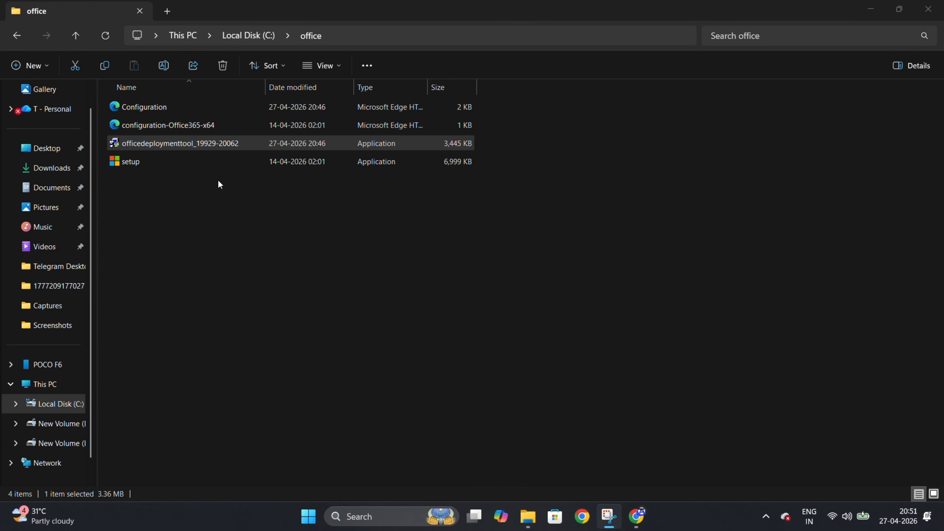
Find Command Prompt with a system search for cmd and run it as administrator
left_click(200, 188)
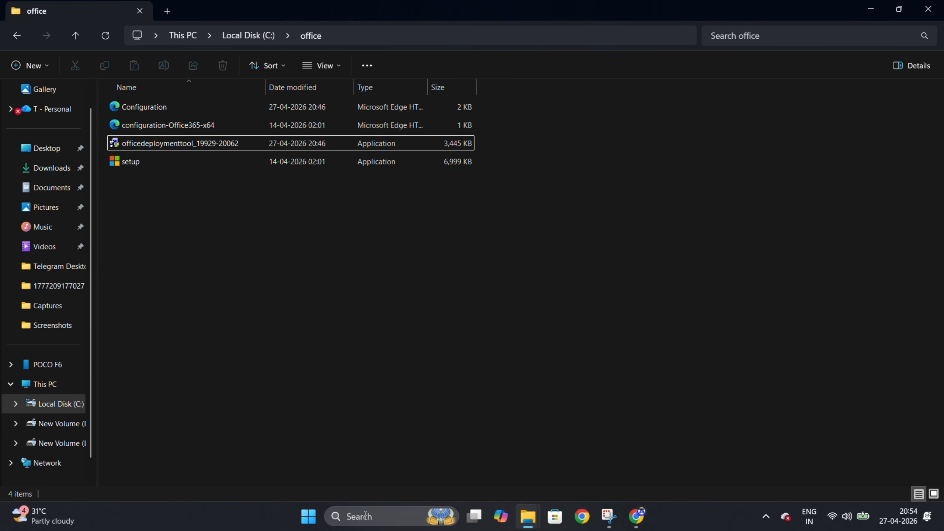
left_click(365, 515)
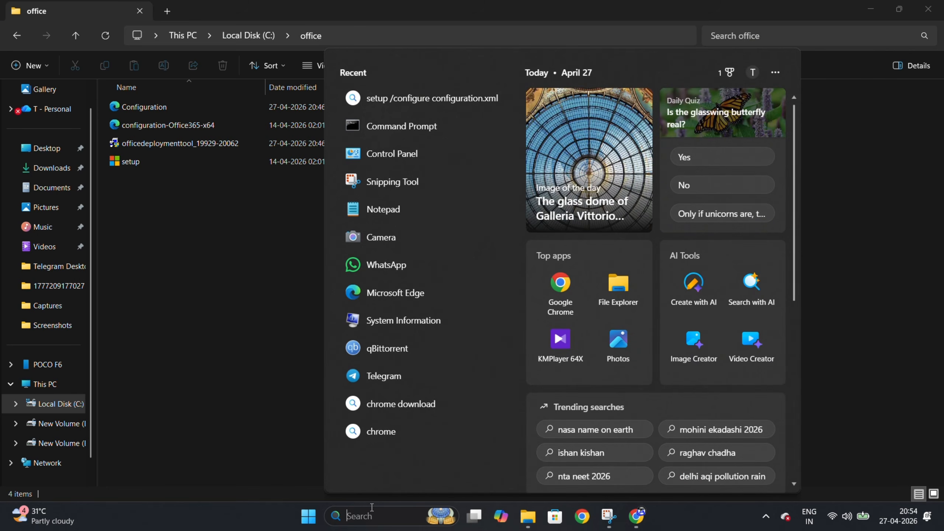
type("cmd")
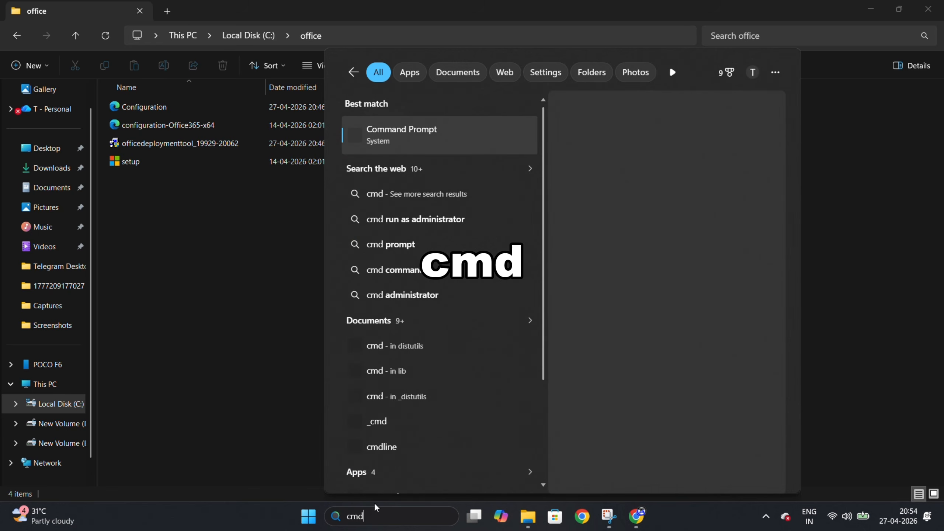
left_click(631, 244)
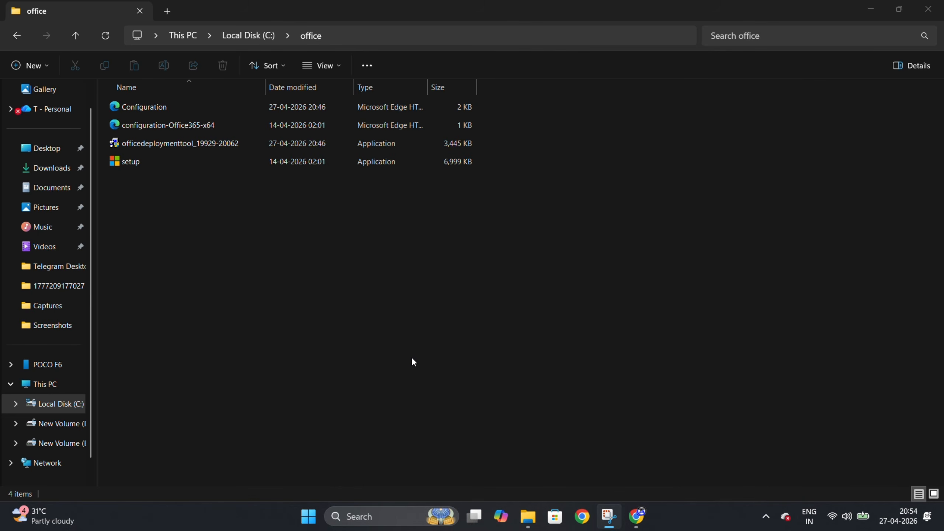
Check the office folder's path and change the Command Prompt directory to c:\office
left_click(348, 39)
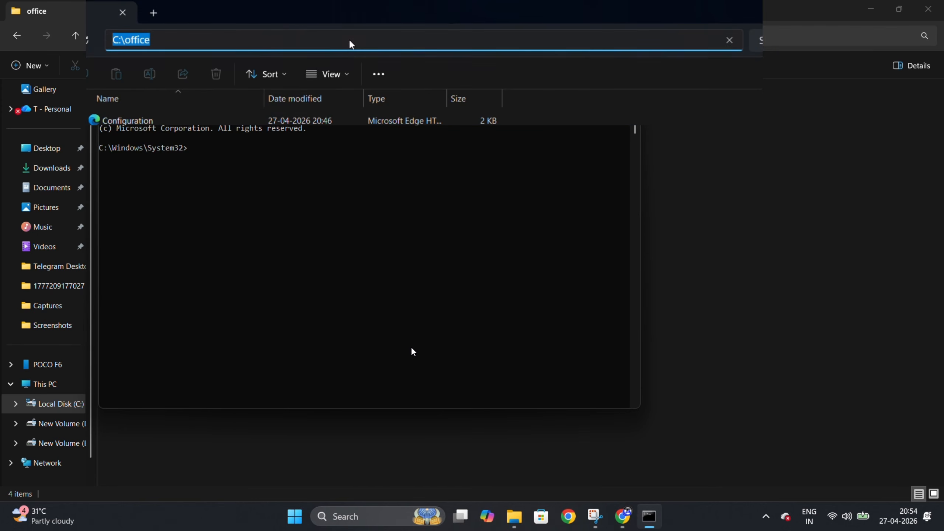
left_click(261, 220)
type("cd c")
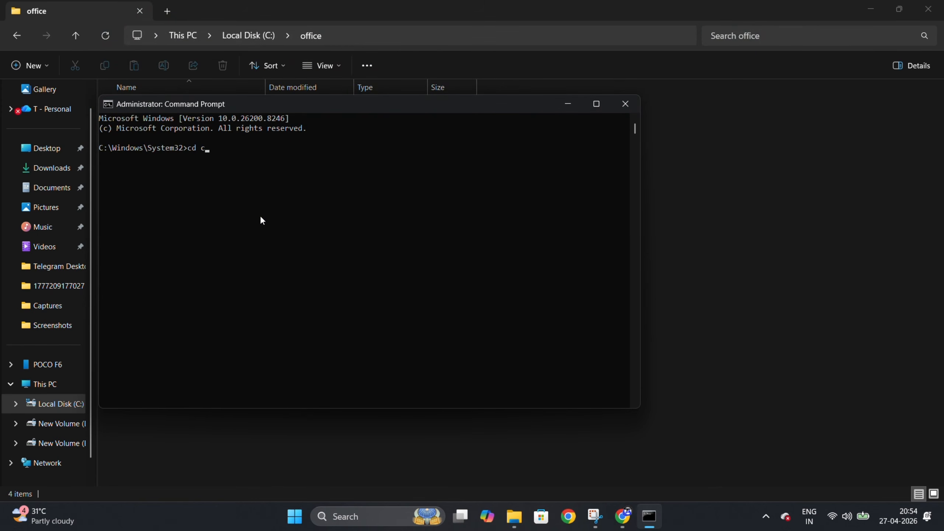
type(":\\office")
key("Return")
Install Office by running setup /configure configuration.xml, then close the completion message and the Command Prompt
type("setup /configure configuration.xml")
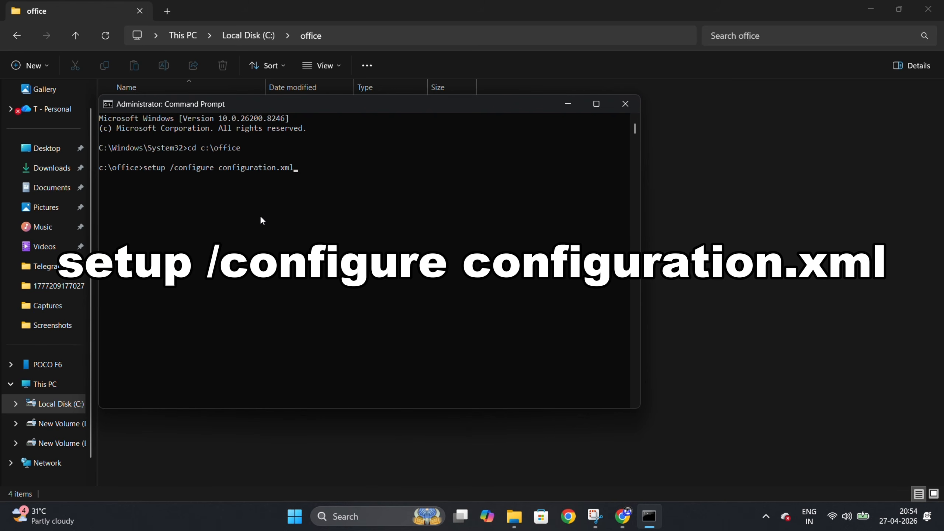
key("Return")
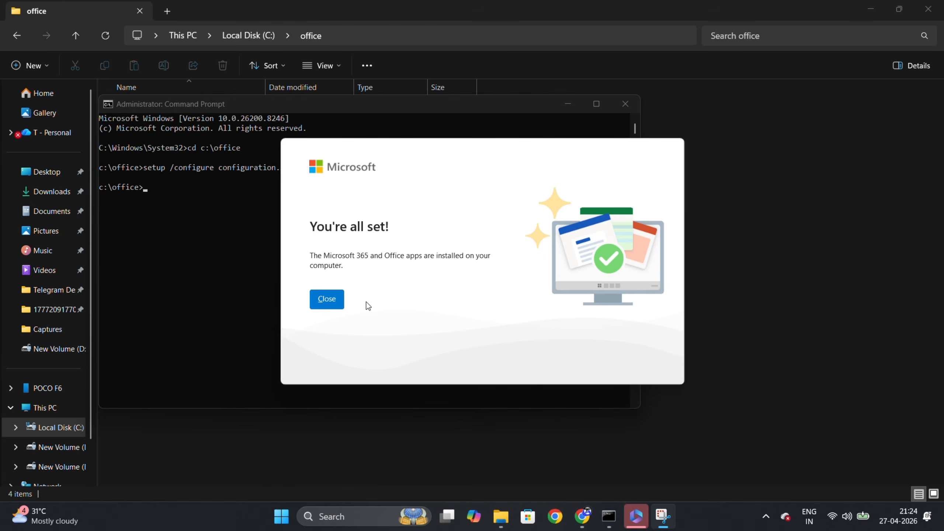
left_click(327, 299)
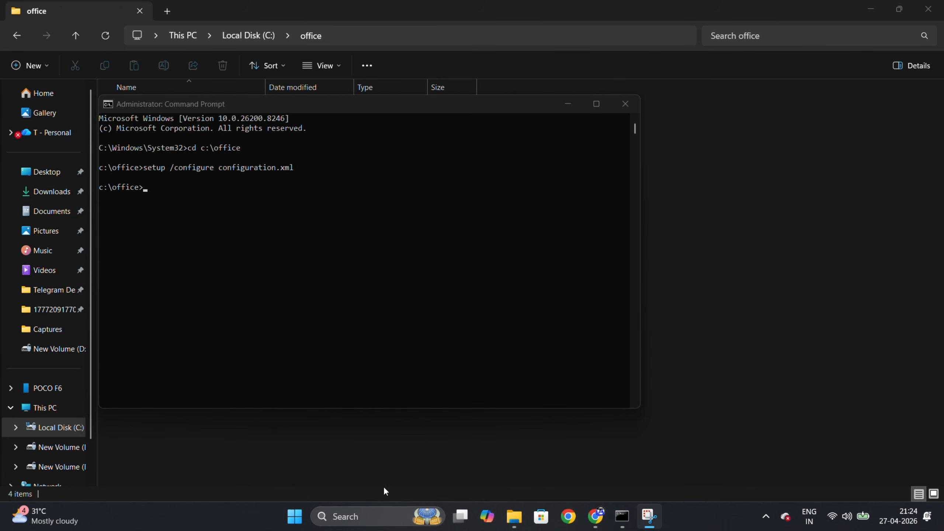
left_click(625, 104)
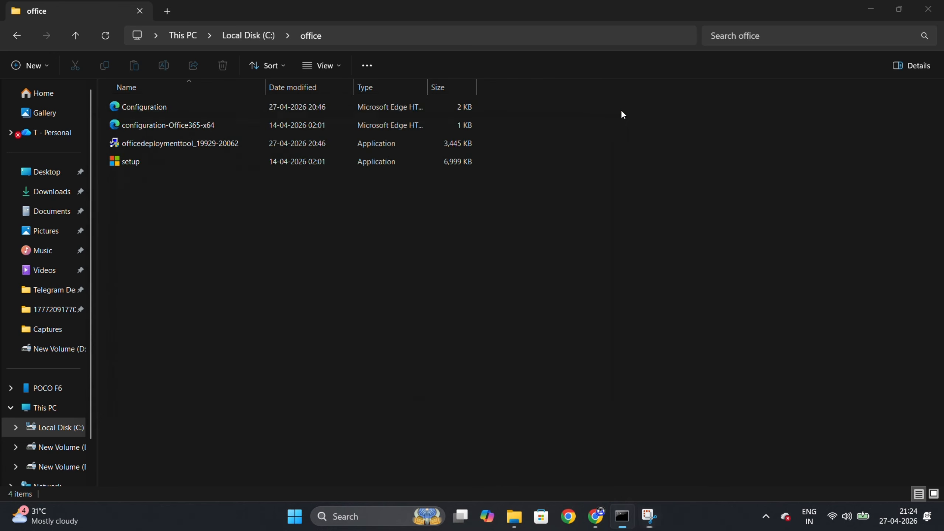
Search the system for Word, launch it and open its Account page to check the product activation
left_click(385, 517)
type("whatsApp")
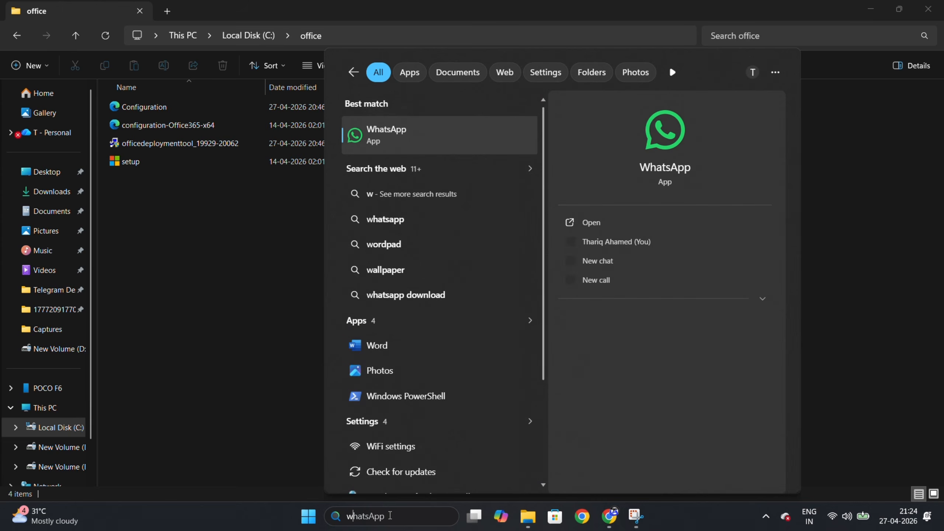
key("BackSpace")
key("BackSpace")
key("BackSpace")
key("BackSpace")
key("BackSpace")
key("BackSpace")
key("BackSpace")
type("ord")
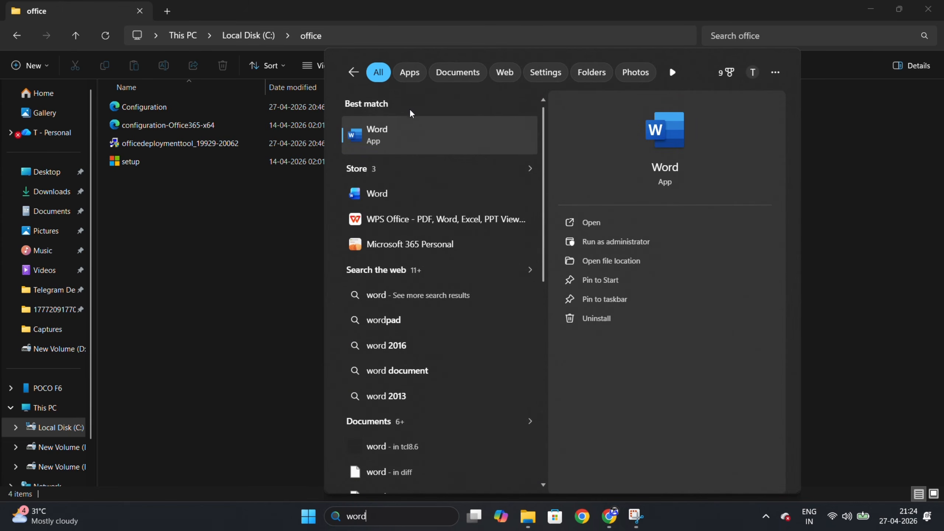
left_click(431, 136)
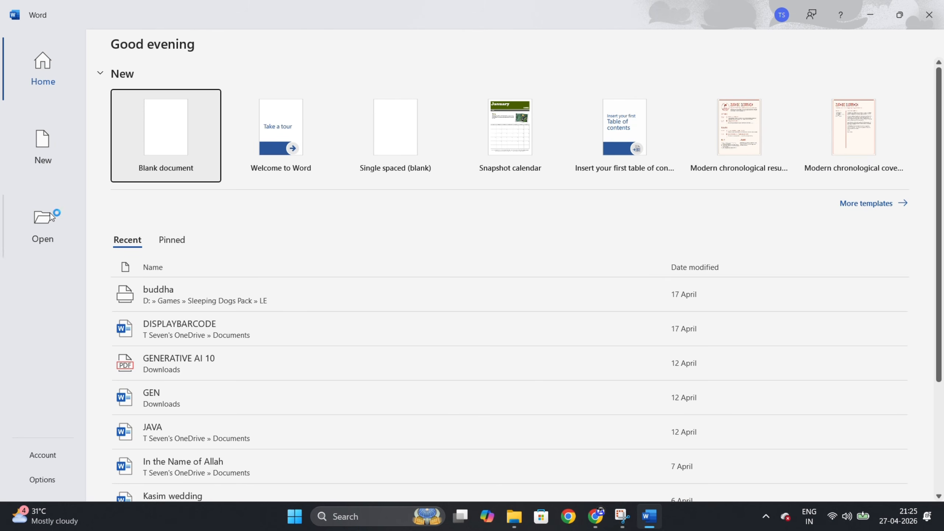
left_click(47, 455)
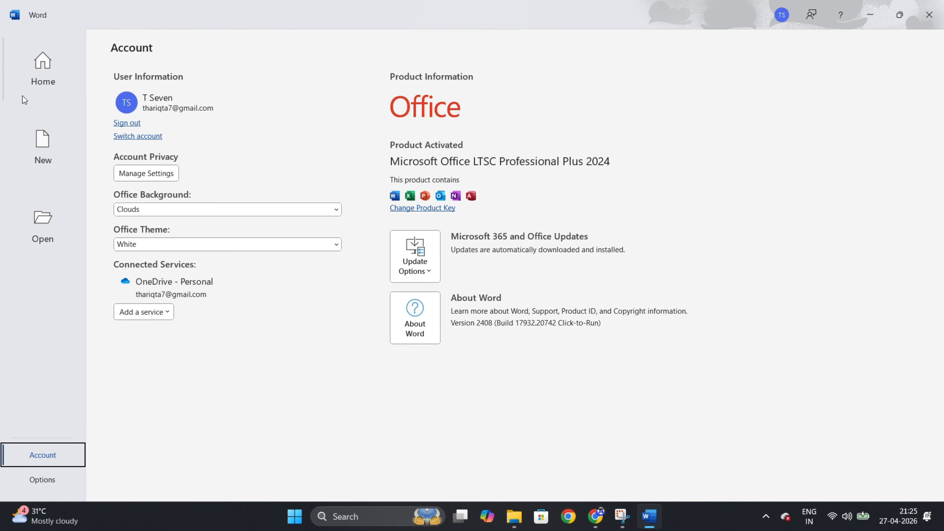
Create a blank document and begin a self-introduction with "I'm" followed by the author's name
left_click(37, 65)
left_click(203, 141)
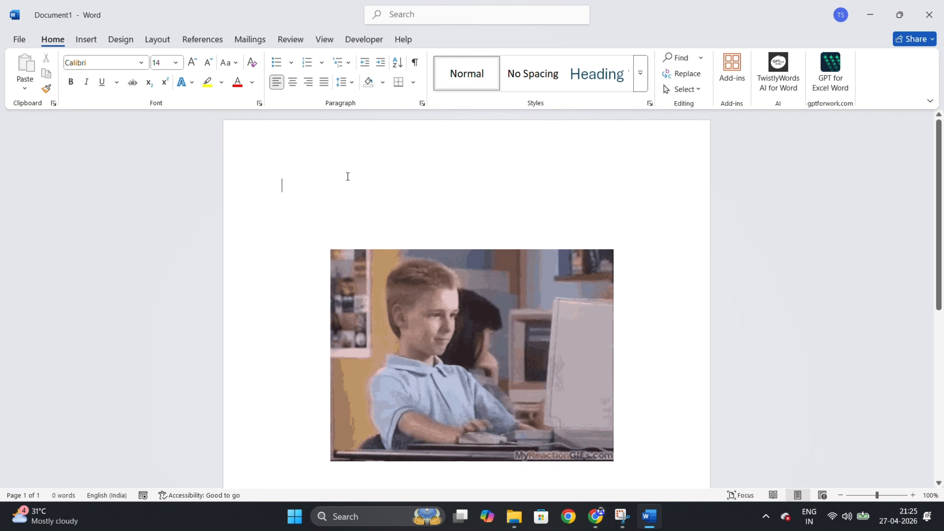
type("HI")
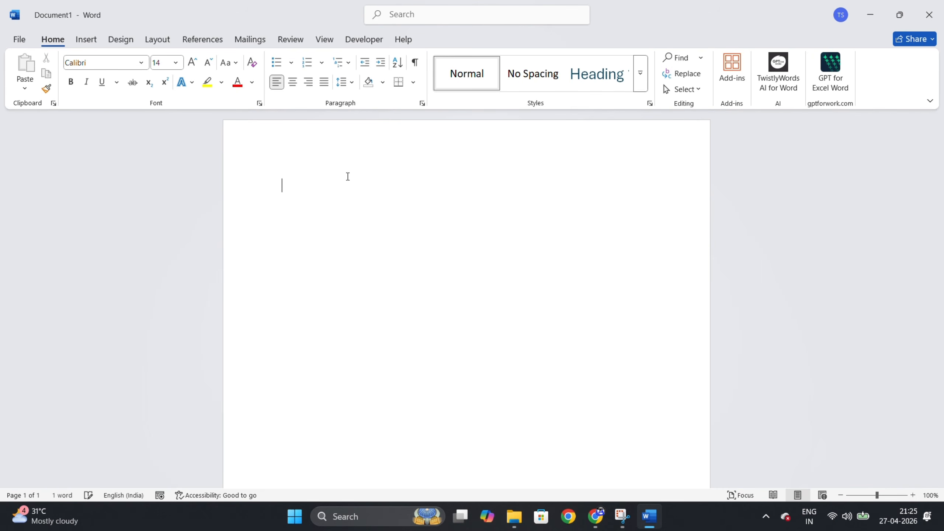
type(" 'm")
type(" Ta")
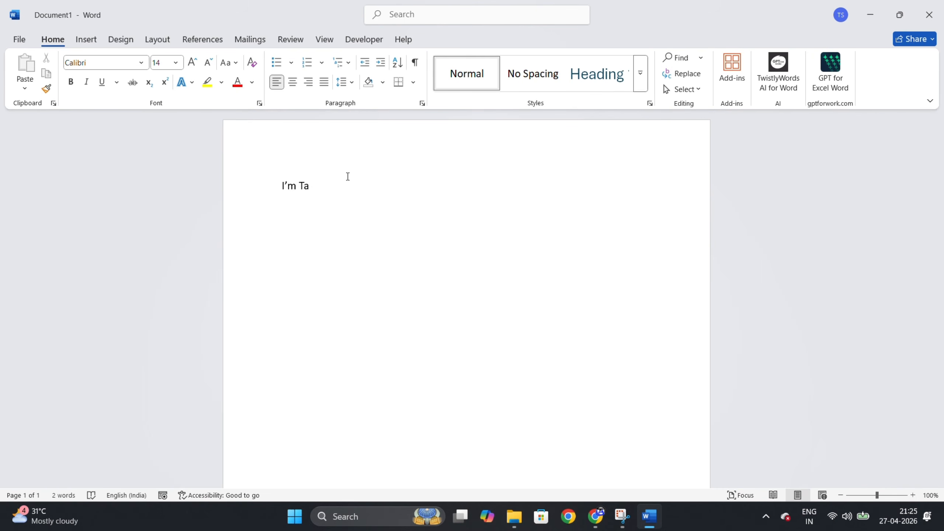